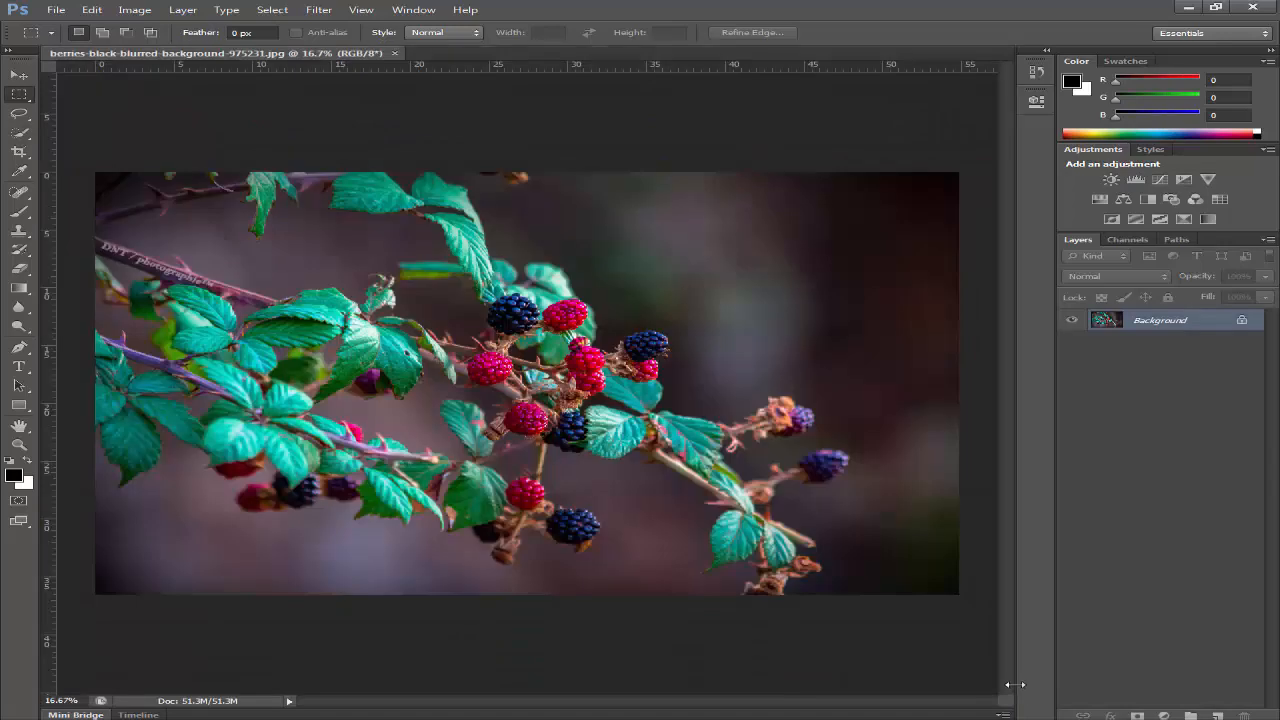
Duplicate the Background layer and extend the canvas beyond the photo's right edge with the Crop tool
{"action": "left_click_drag", "start_coordinate": [1206, 326], "coordinate": [1215, 713]}
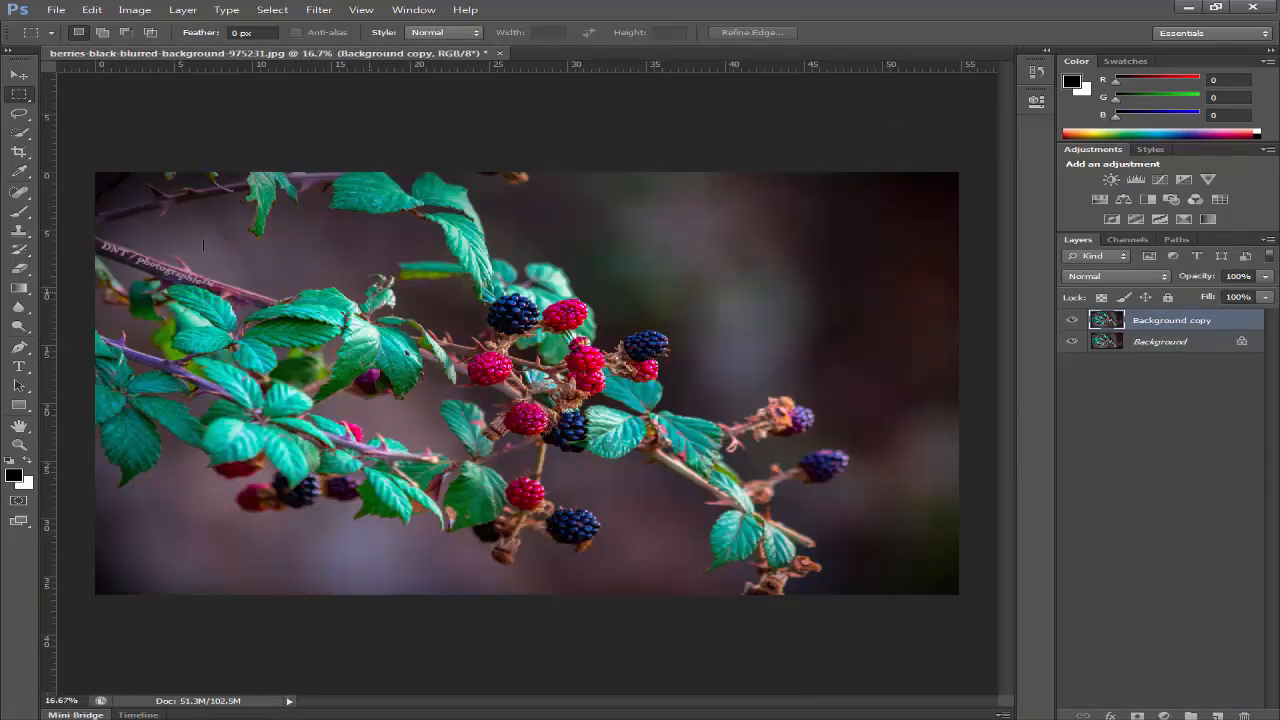
{"action": "left_click", "coordinate": [18, 154]}
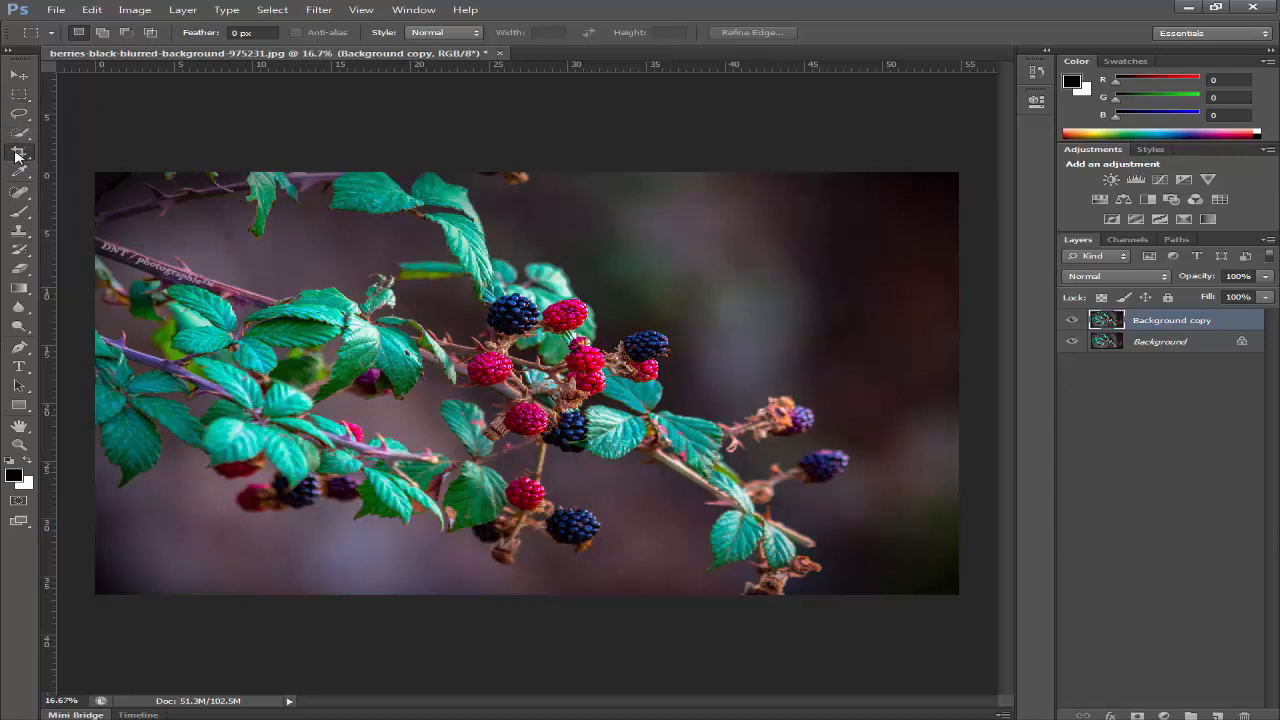
{"action": "mouse_move", "coordinate": [959, 383]}
{"action": "left_mouse_down"}
{"action": "mouse_move", "coordinate": [995, 383]}
{"action": "mouse_move", "coordinate": [953, 388]}
{"action": "left_mouse_up"}
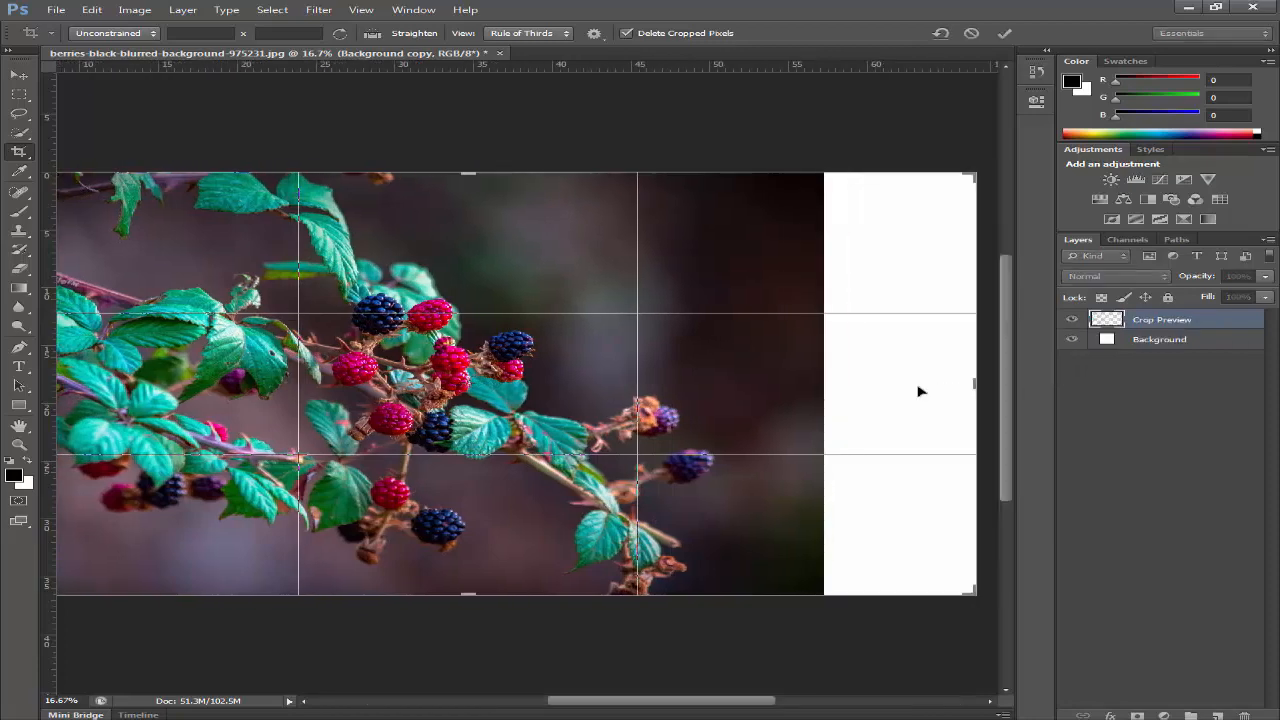
{"action": "left_click", "coordinate": [1002, 35]}
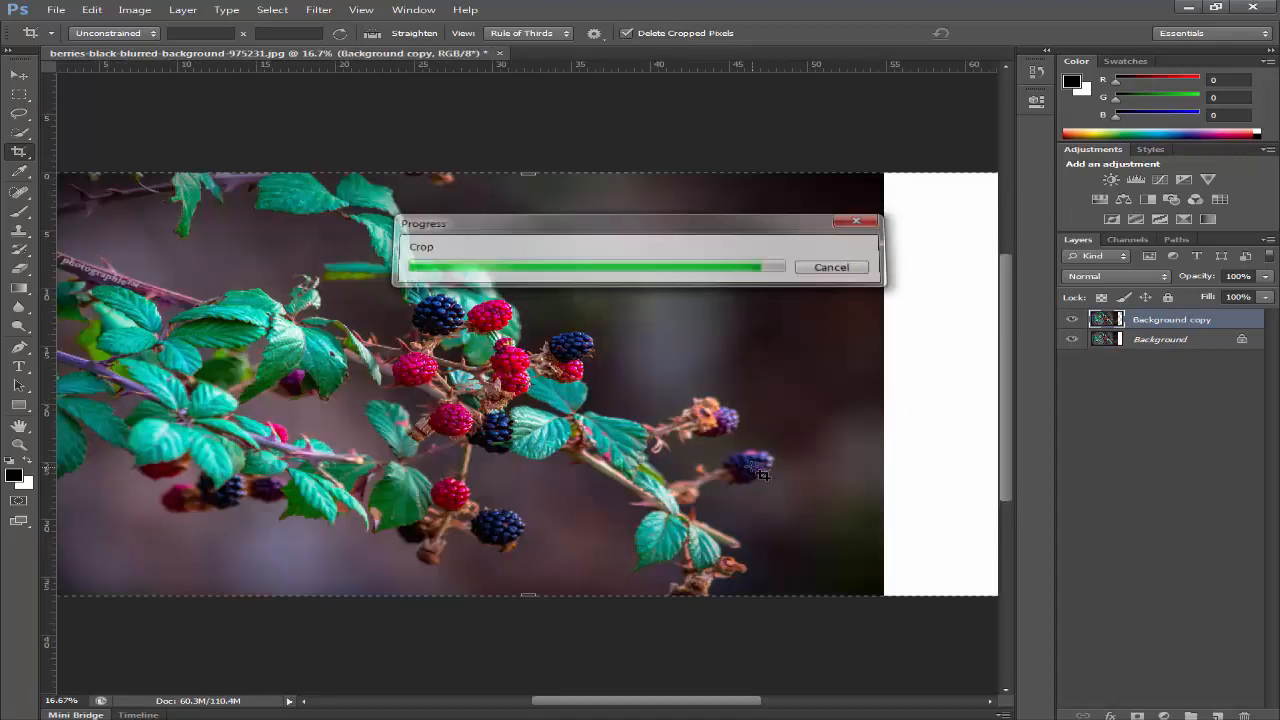
{"action": "key", "text": "ctrl+0"}
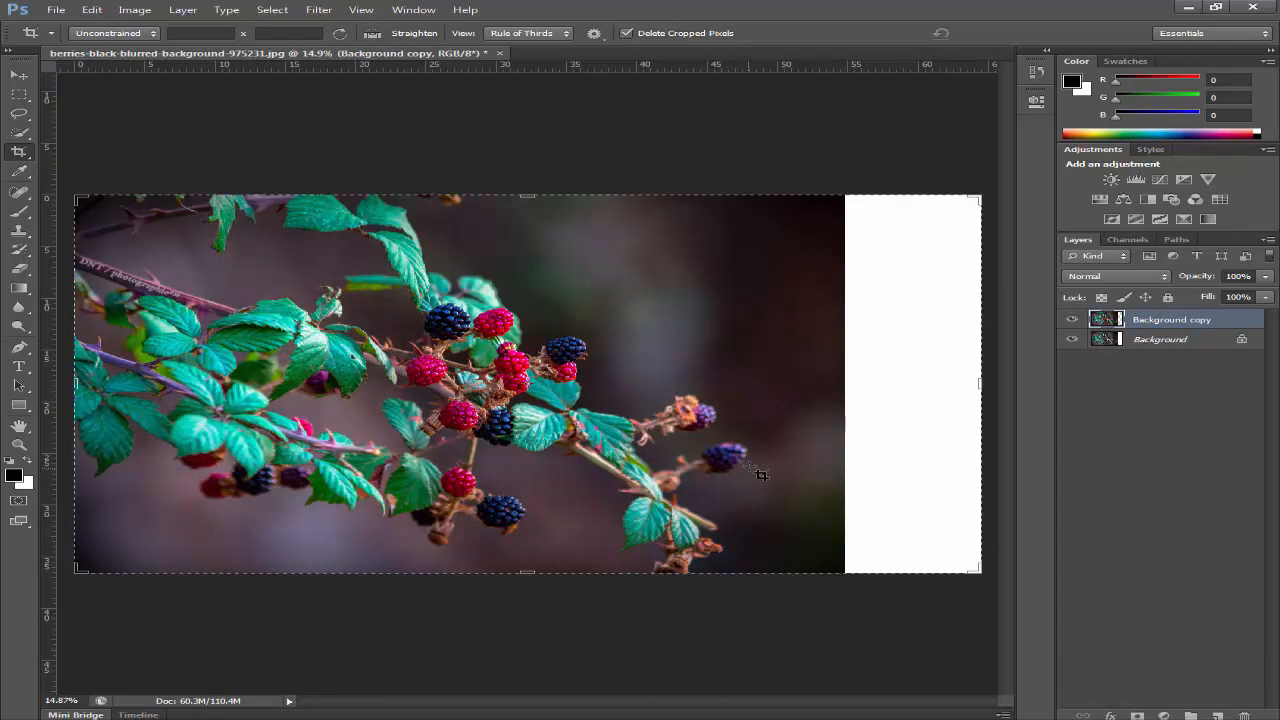
Examine the detailed berries and leaves and the blurred background around them up close
{"action": "left_click", "coordinate": [19, 94]}
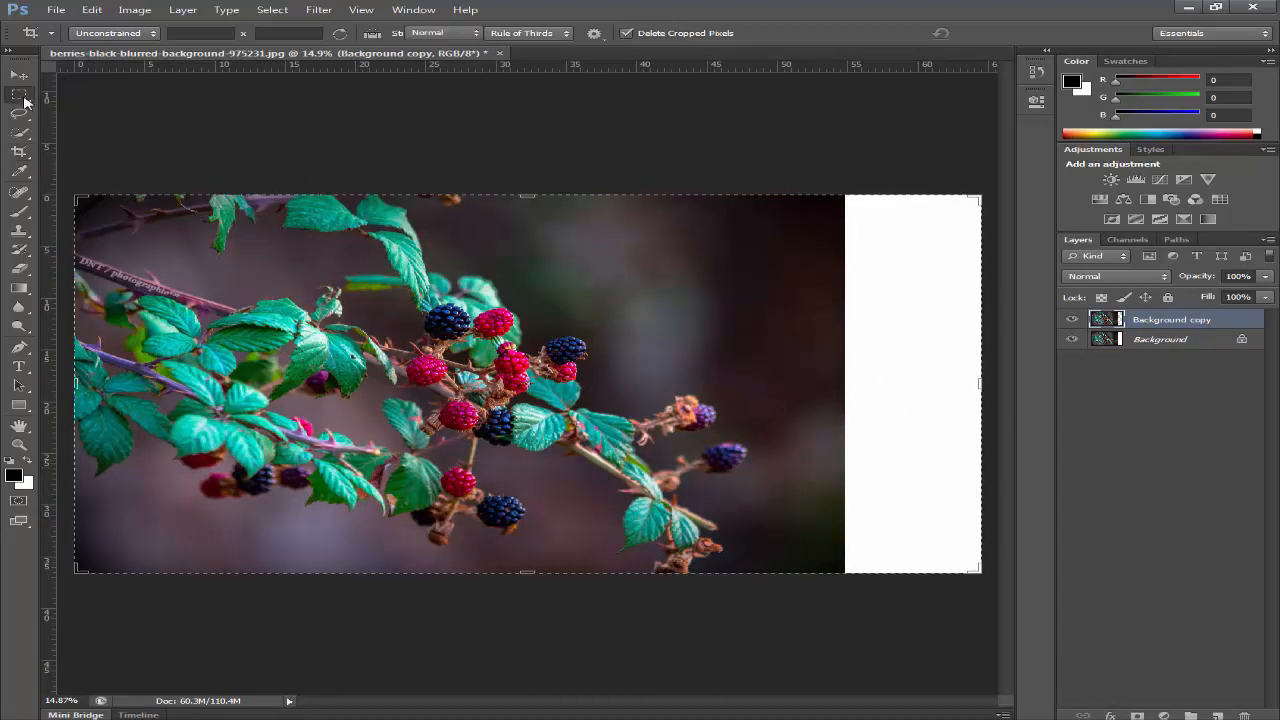
{"action": "scroll", "coordinate": [725, 456], "scroll_direction": "up", "scroll_amount": 5}
{"action": "scroll", "coordinate": [836, 458], "scroll_direction": "up", "scroll_amount": 4}
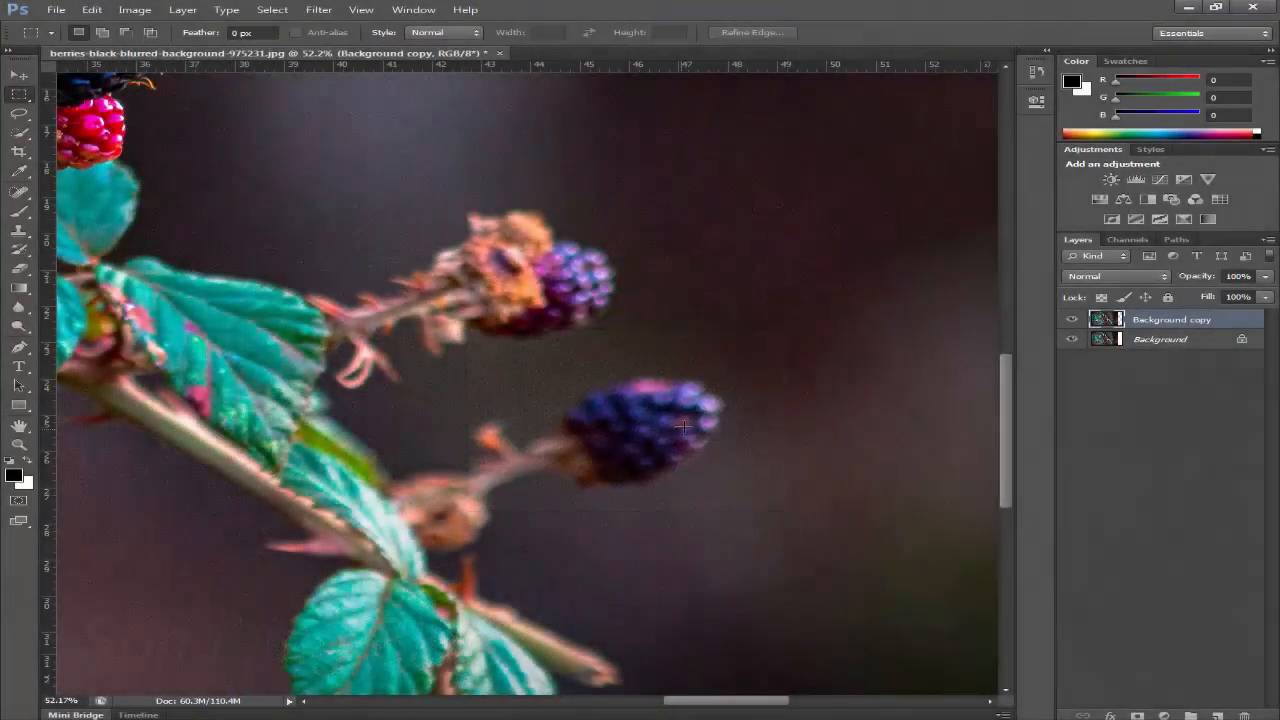
{"action": "left_click_drag", "start_coordinate": [664, 441], "coordinate": [906, 489]}
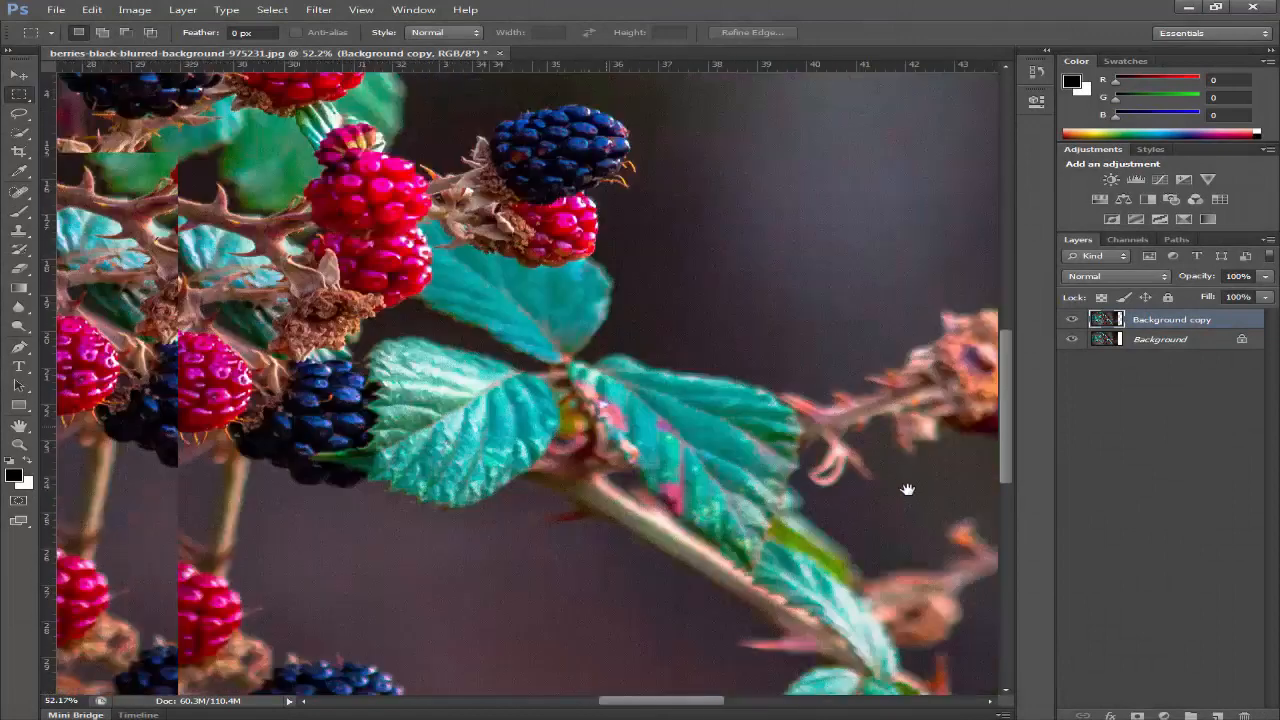
{"action": "left_click_drag", "start_coordinate": [374, 236], "coordinate": [679, 320]}
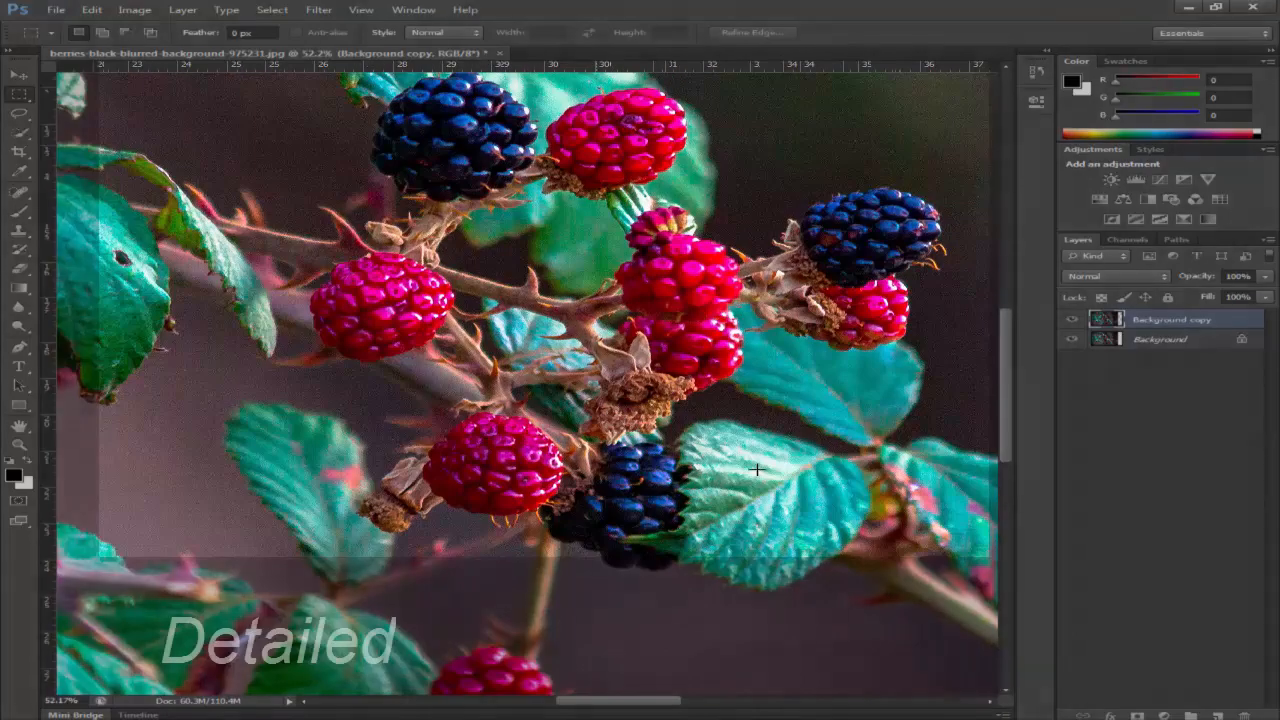
{"action": "left_click_drag", "start_coordinate": [757, 471], "coordinate": [92, 334]}
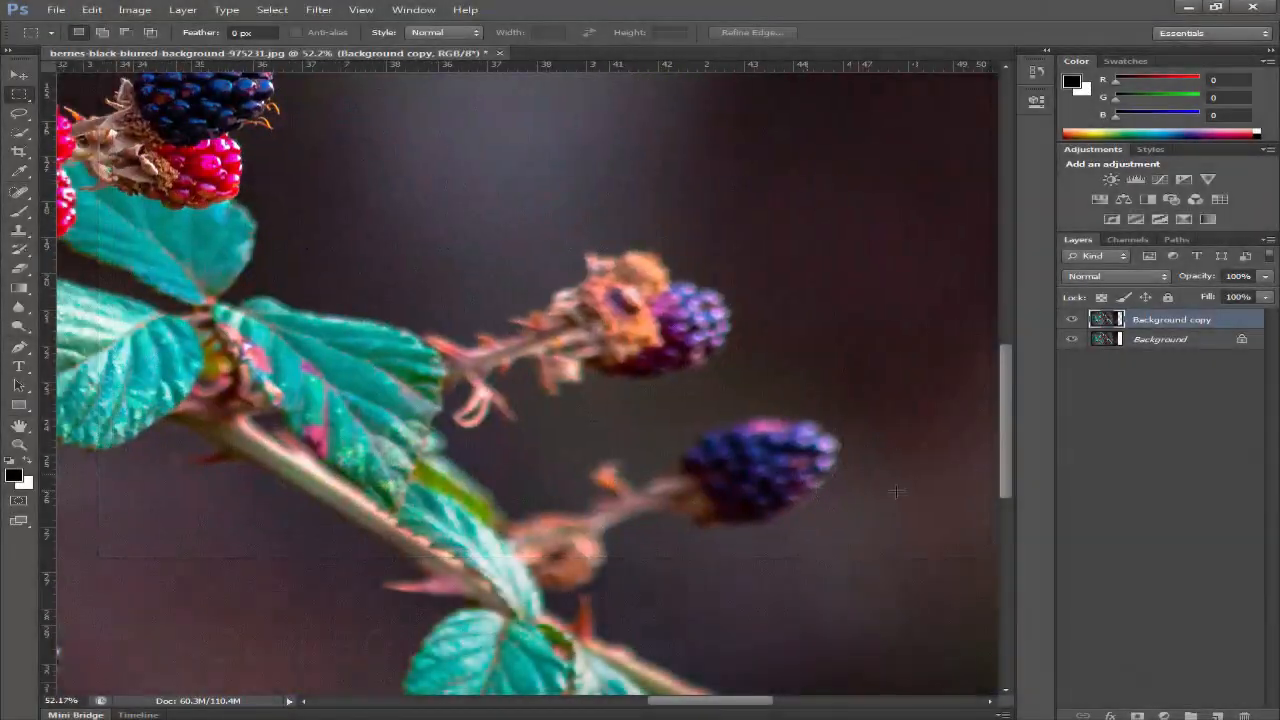
{"action": "key", "text": "ctrl+0"}
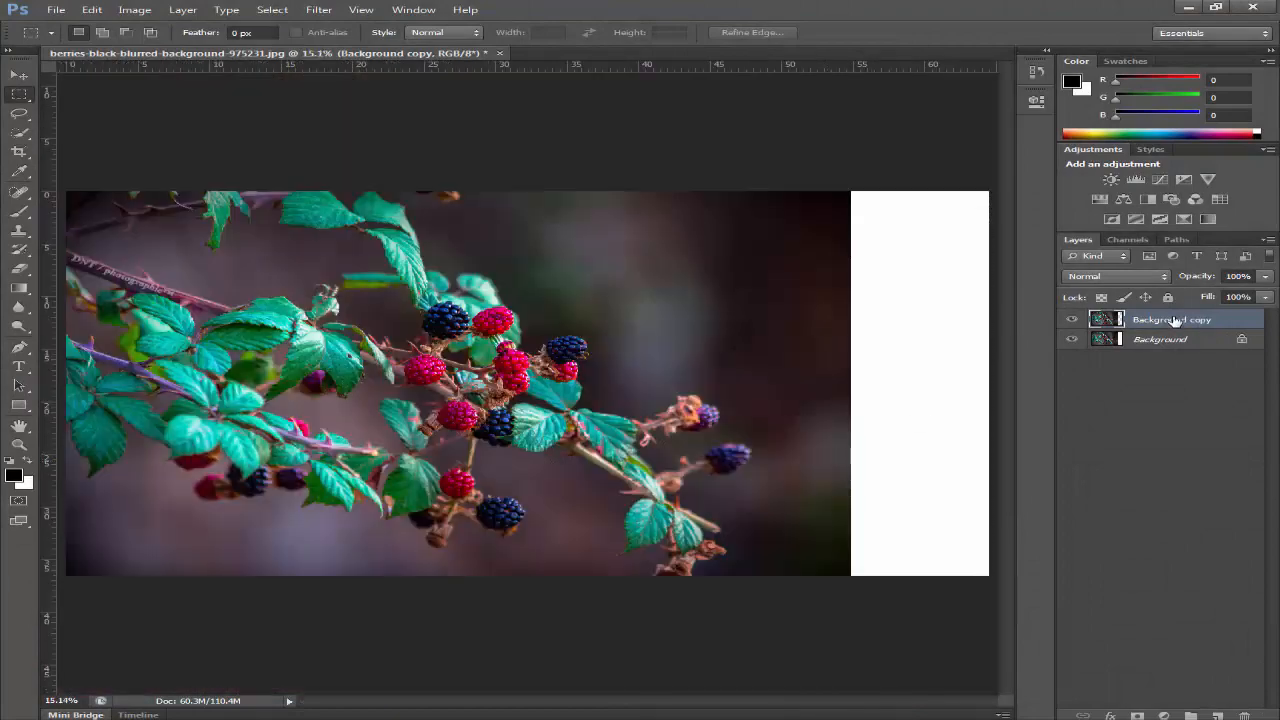
Apply Content-Aware Scale to the Background copy layer, widening it to about 110%, and shift it right off the canvas's left edge
{"action": "left_click", "coordinate": [92, 10]}
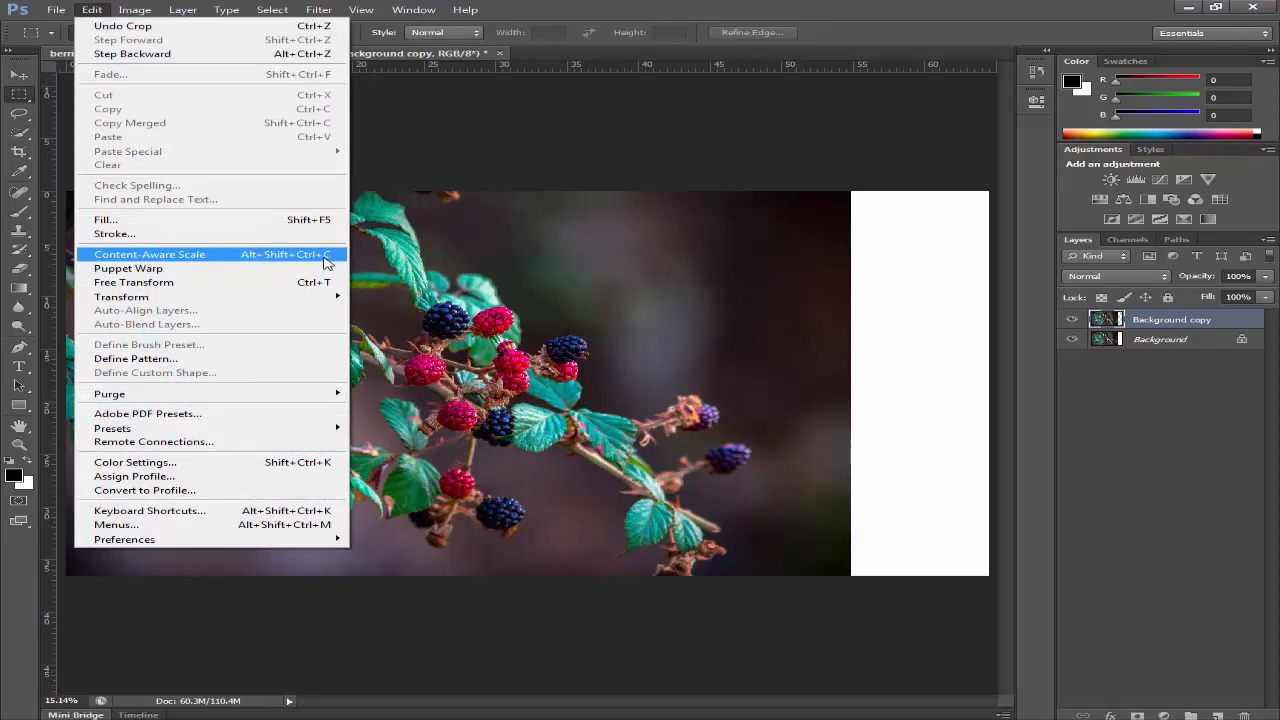
{"action": "left_click", "coordinate": [188, 256]}
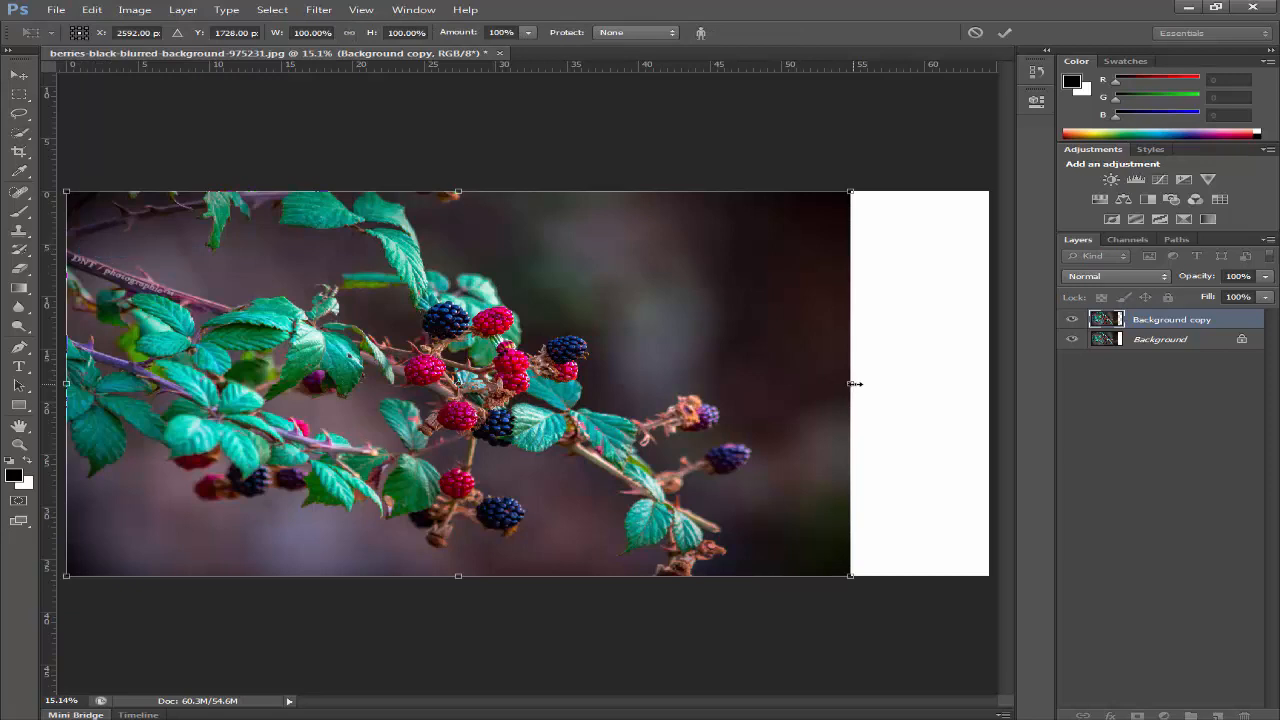
{"action": "left_click_drag", "start_coordinate": [853, 383], "coordinate": [930, 378]}
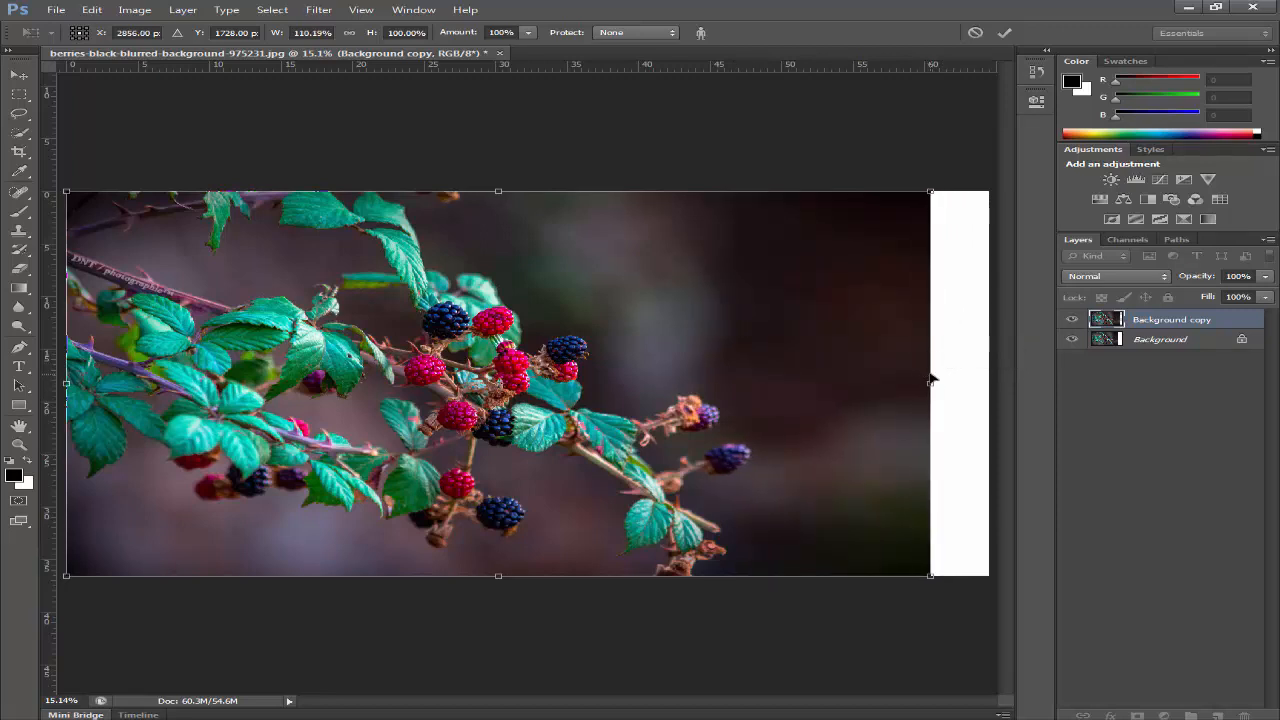
{"action": "left_click_drag", "start_coordinate": [816, 383], "coordinate": [844, 381]}
{"action": "mouse_move", "coordinate": [122, 398]}
{"action": "left_mouse_down"}
{"action": "mouse_move", "coordinate": [165, 393]}
{"action": "mouse_move", "coordinate": [112, 382]}
{"action": "mouse_move", "coordinate": [124, 383]}
{"action": "left_mouse_up"}
{"action": "left_click_drag", "start_coordinate": [307, 405], "coordinate": [288, 405]}
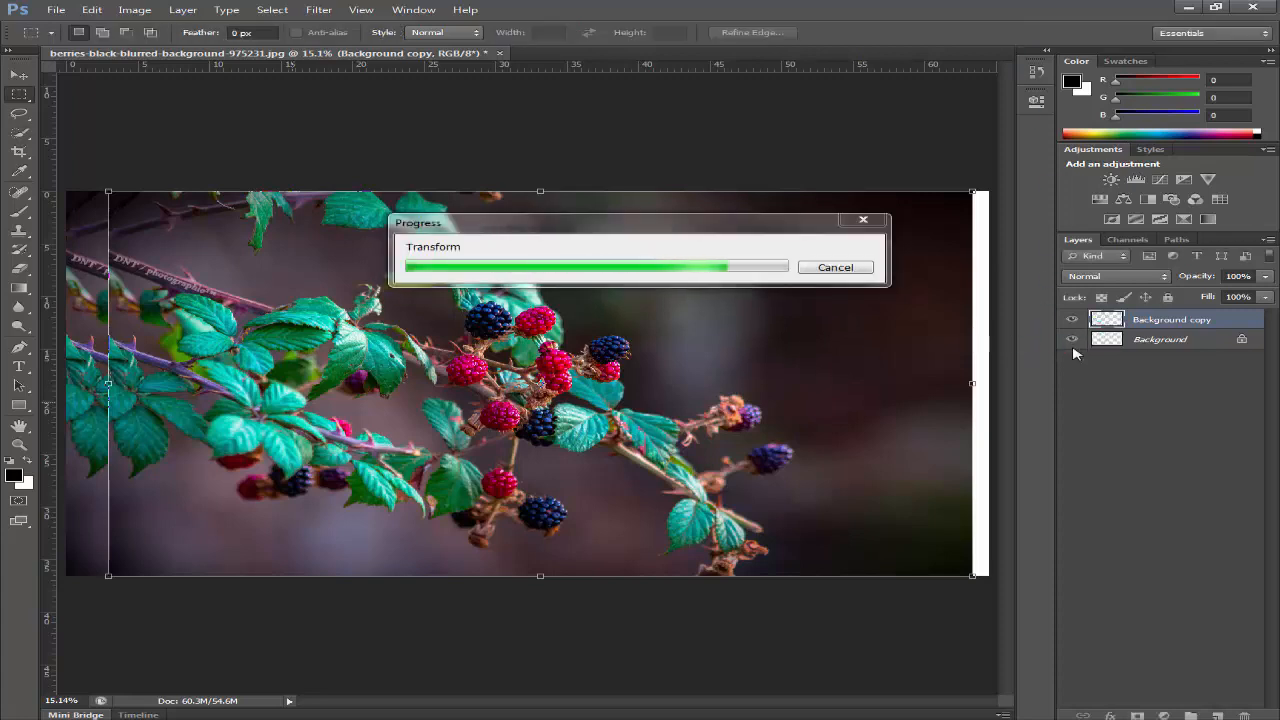
Hide the Background layer and stretch Background copy with Content-Aware Scale to about 106.7% width, filling the canvas on both sides
{"action": "left_click", "coordinate": [1072, 341]}
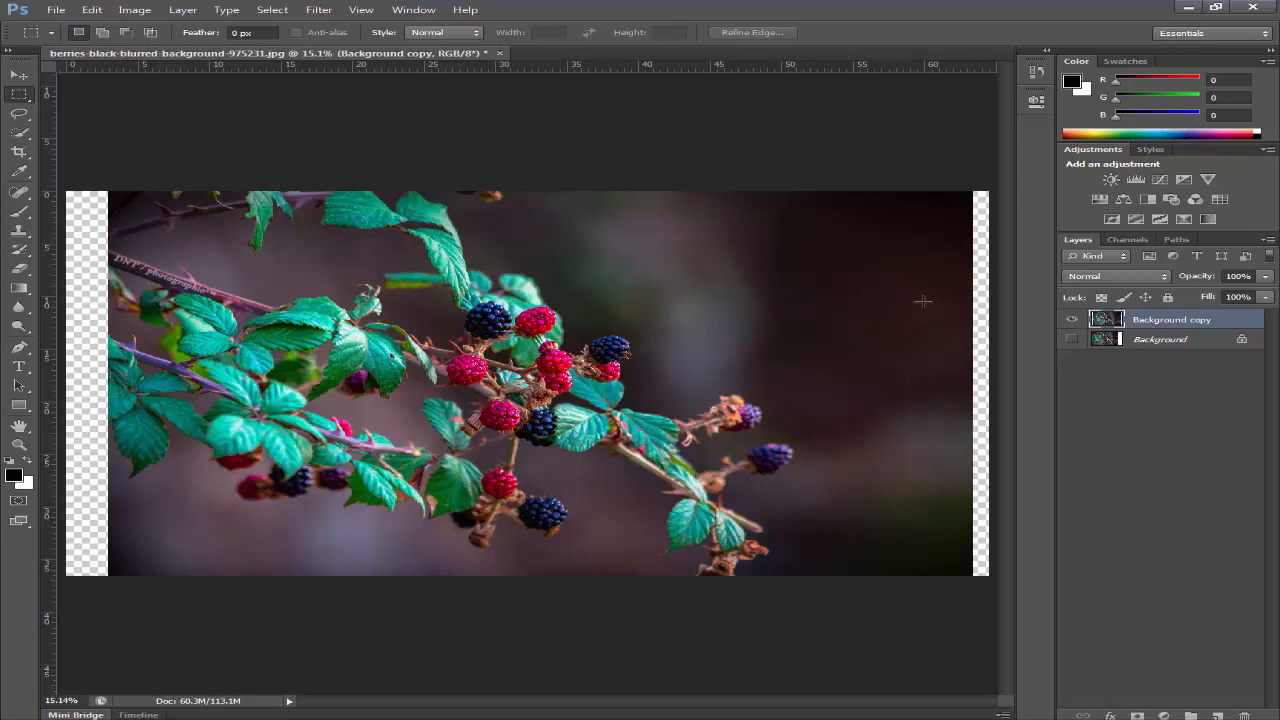
{"action": "left_click", "coordinate": [91, 10]}
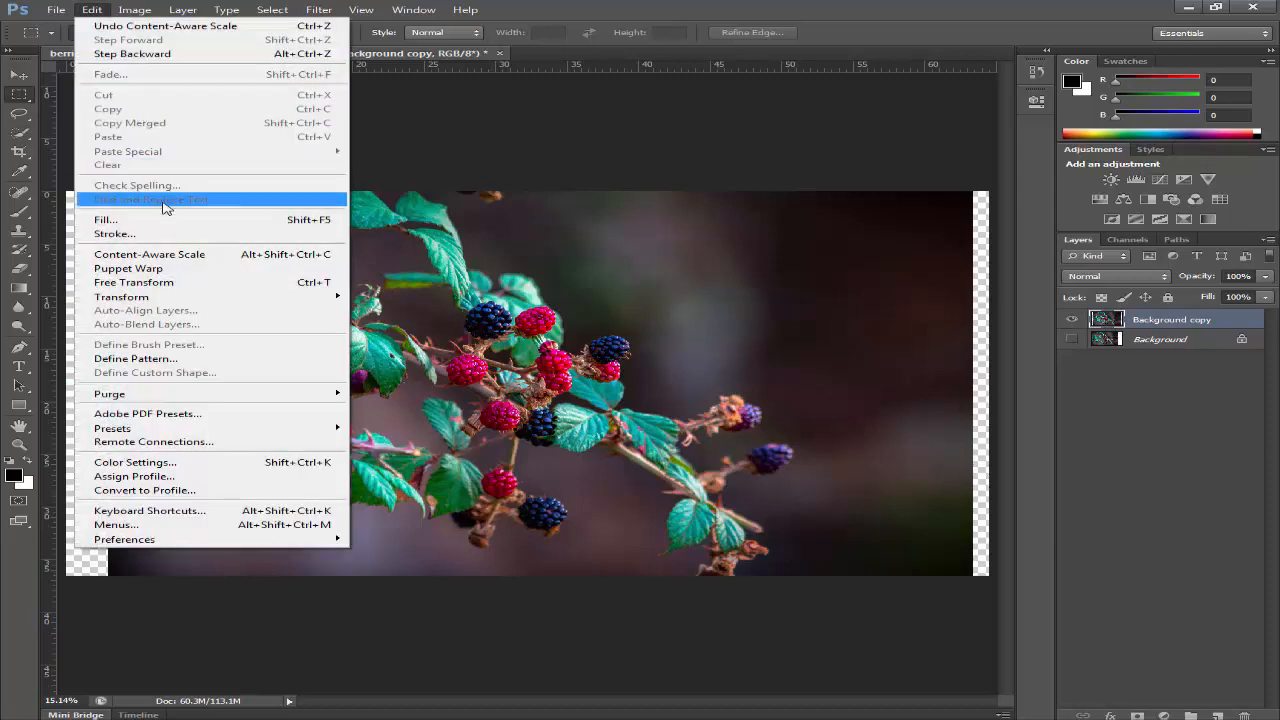
{"action": "left_click", "coordinate": [203, 257]}
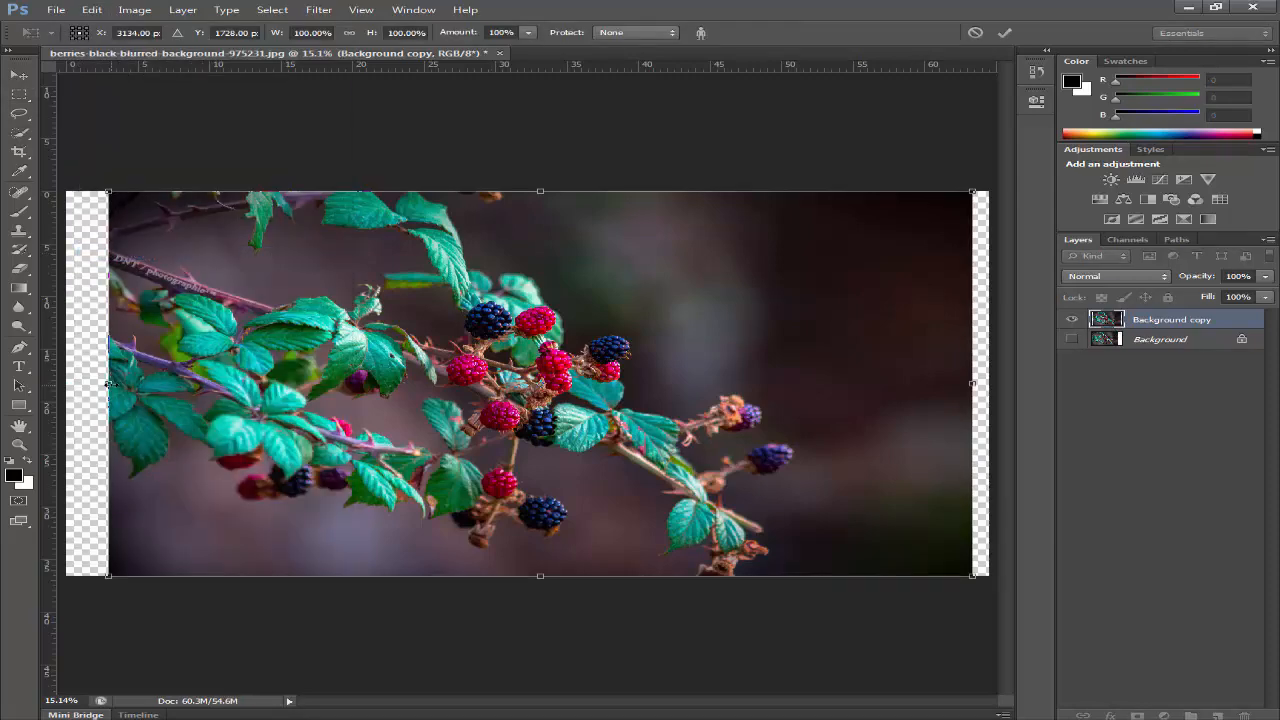
{"action": "left_click_drag", "start_coordinate": [108, 383], "coordinate": [66, 383]}
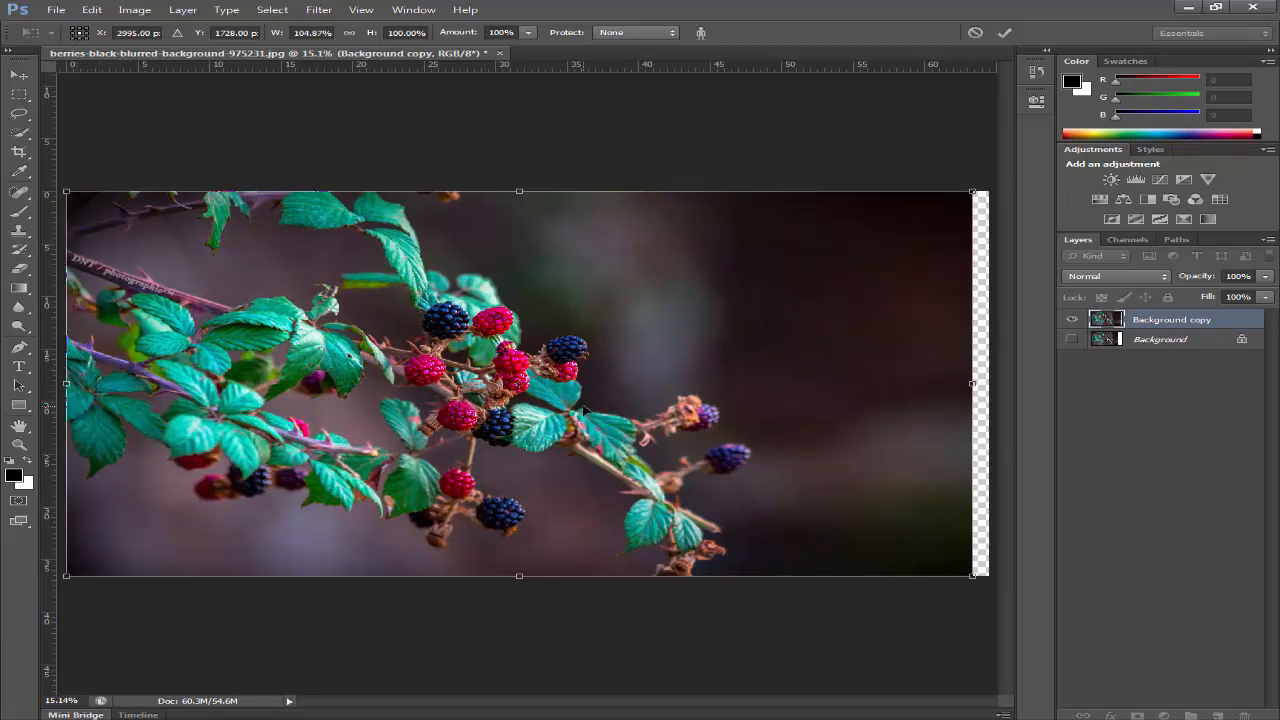
{"action": "left_click_drag", "start_coordinate": [977, 383], "coordinate": [990, 383]}
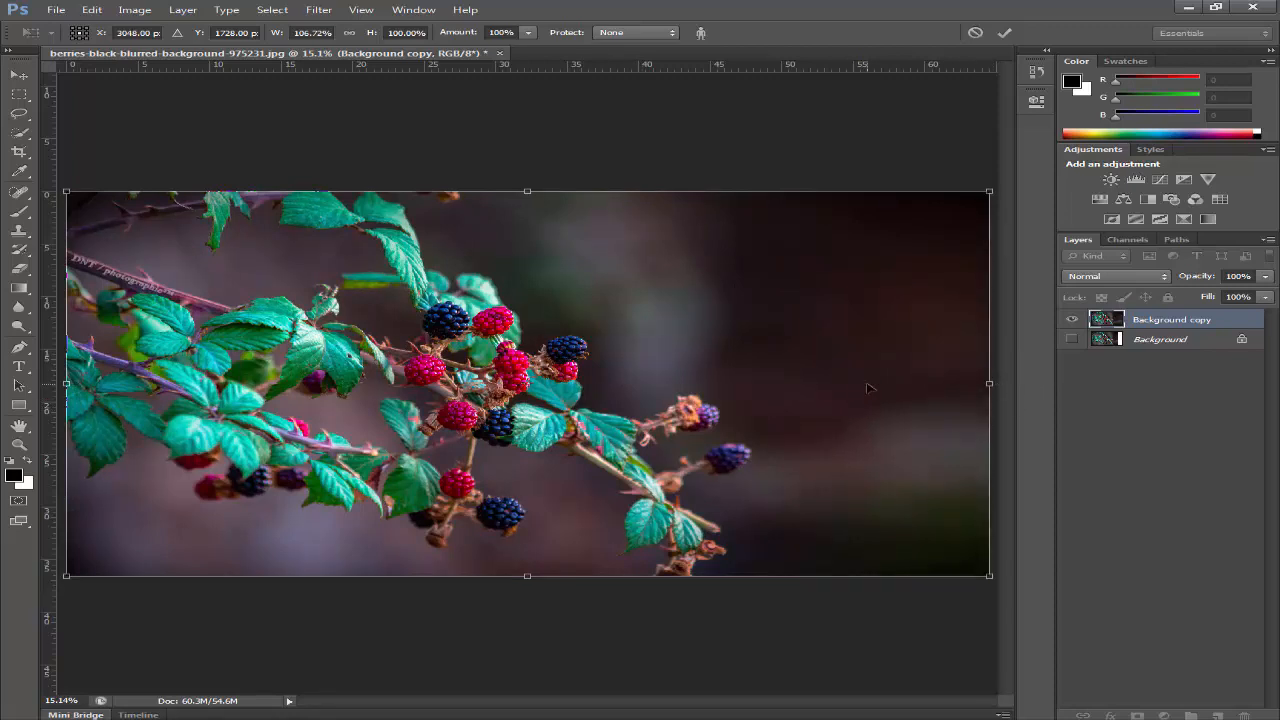
{"action": "key", "text": "Return"}
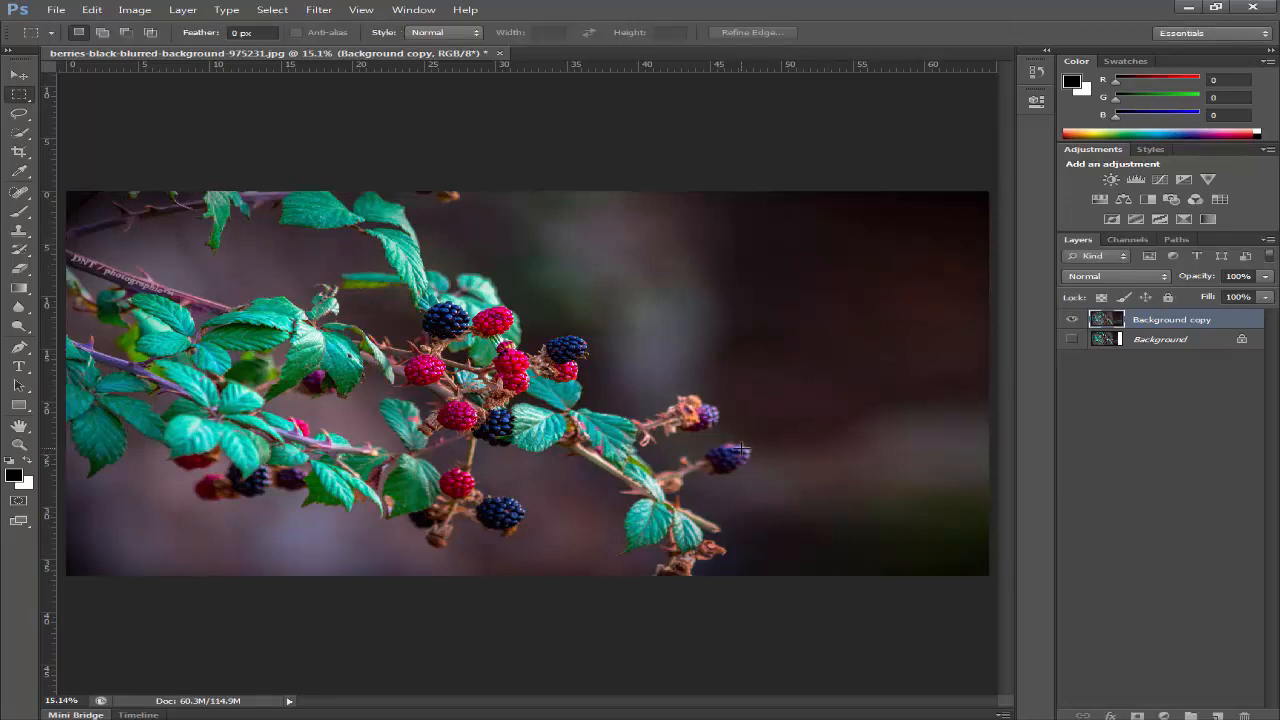
Compare the extended image with the original by toggling the Background copy layer's visibility over the visible Background layer
{"action": "left_click", "coordinate": [1072, 319]}
{"action": "left_click", "coordinate": [1072, 319]}
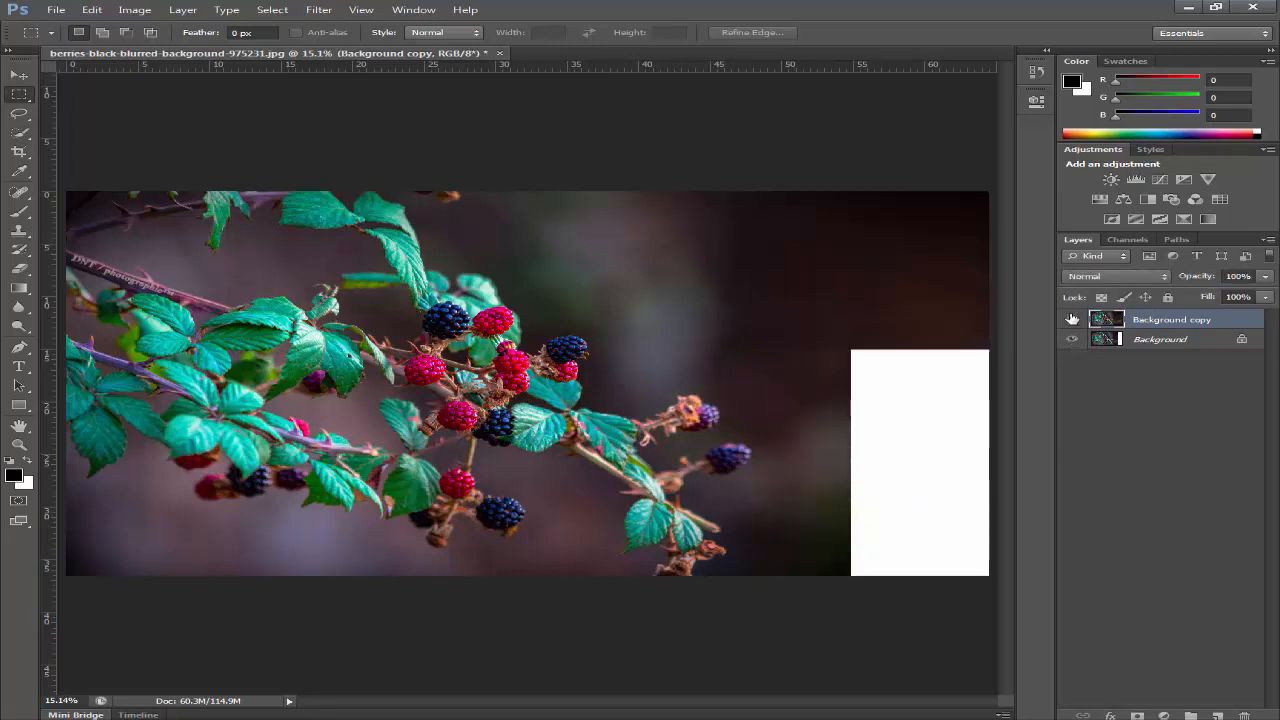
{"action": "left_click", "coordinate": [1072, 319]}
{"action": "left_click", "coordinate": [1072, 319]}
{"action": "left_click", "coordinate": [1072, 319]}
{"action": "left_click", "coordinate": [1072, 319]}
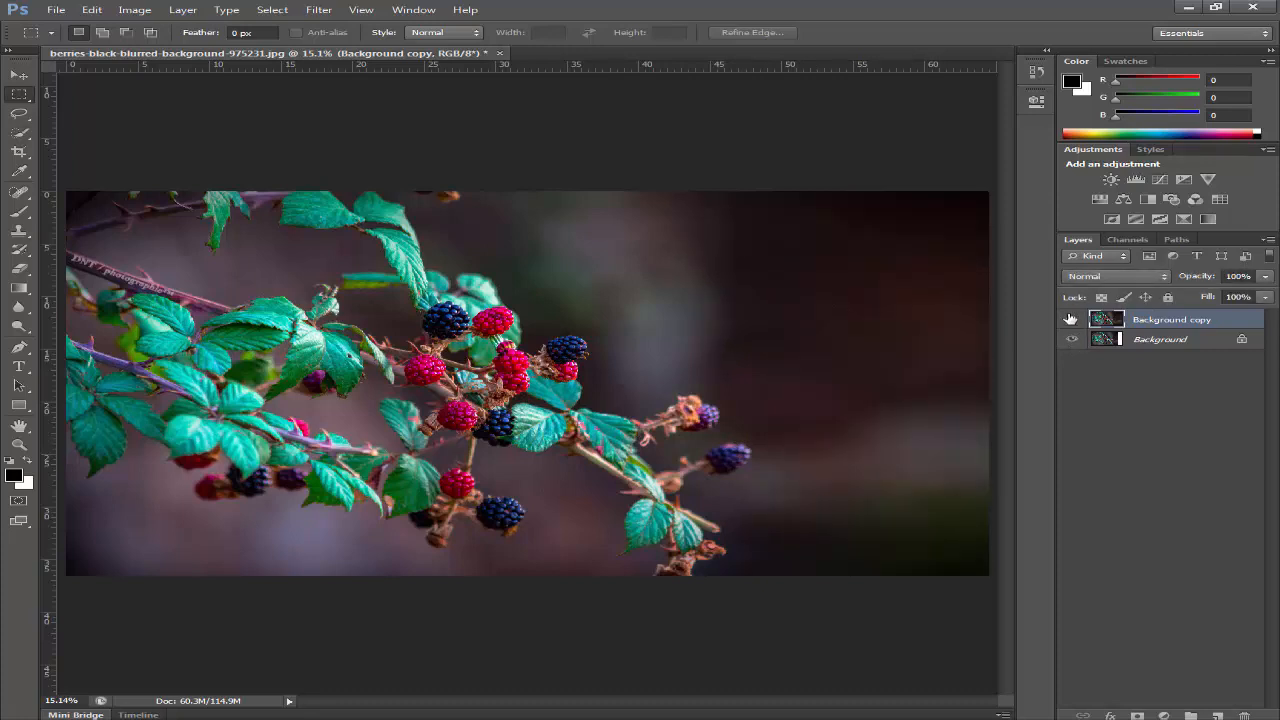
{"action": "left_click", "coordinate": [1072, 319]}
{"action": "left_click", "coordinate": [1072, 319]}
Add 72 pt text reading "Happ" on the dark empty area to the right of the berries
{"action": "left_click", "coordinate": [18, 366]}
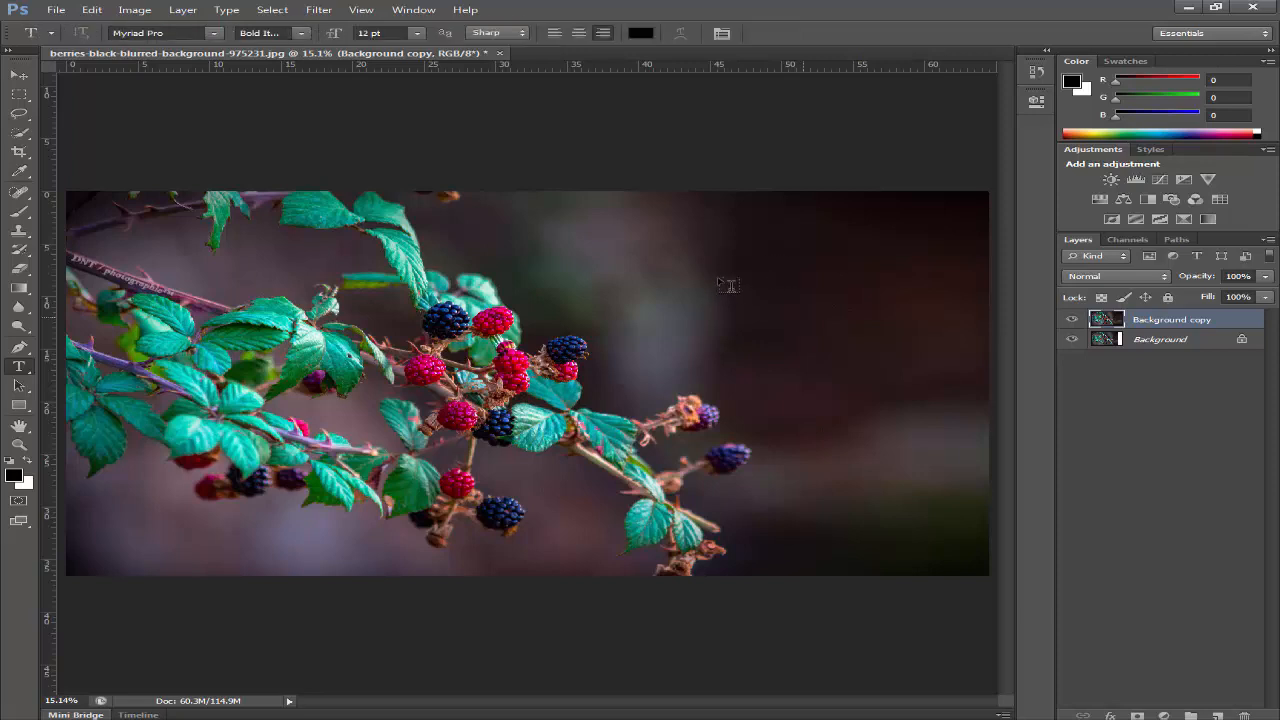
{"action": "left_click", "coordinate": [786, 312]}
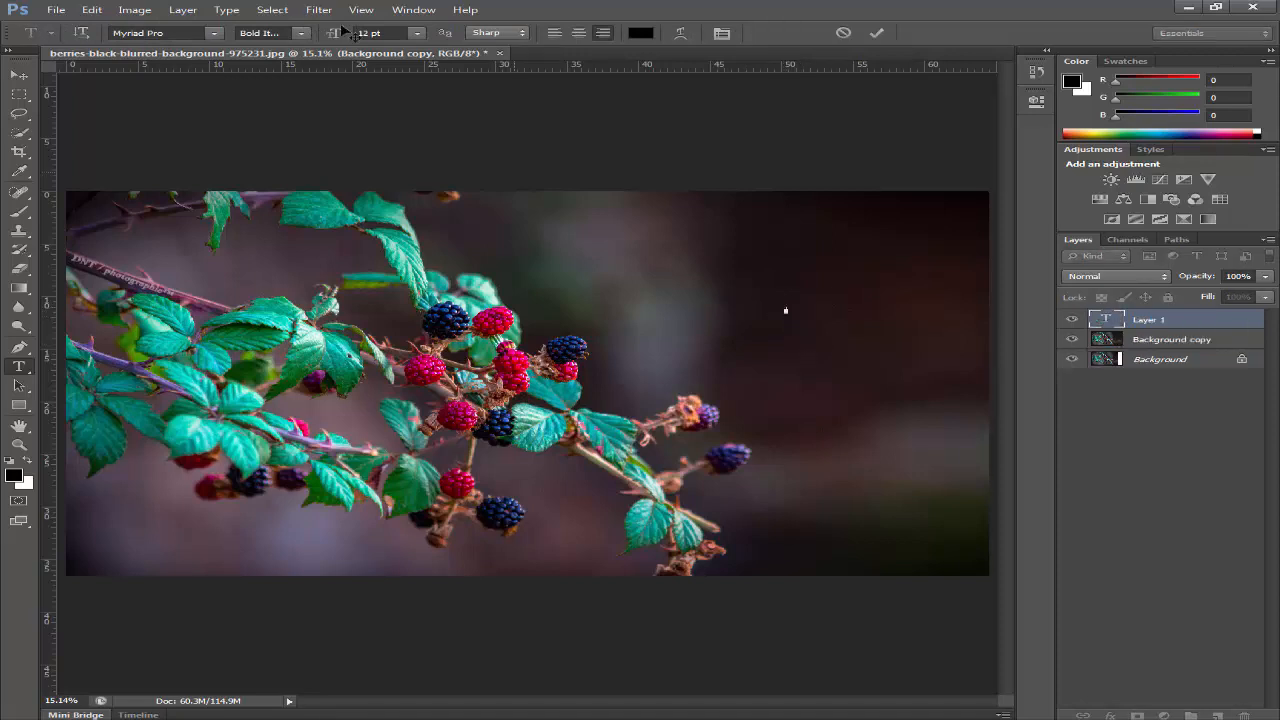
{"action": "left_click", "coordinate": [416, 33]}
{"action": "left_click", "coordinate": [434, 283]}
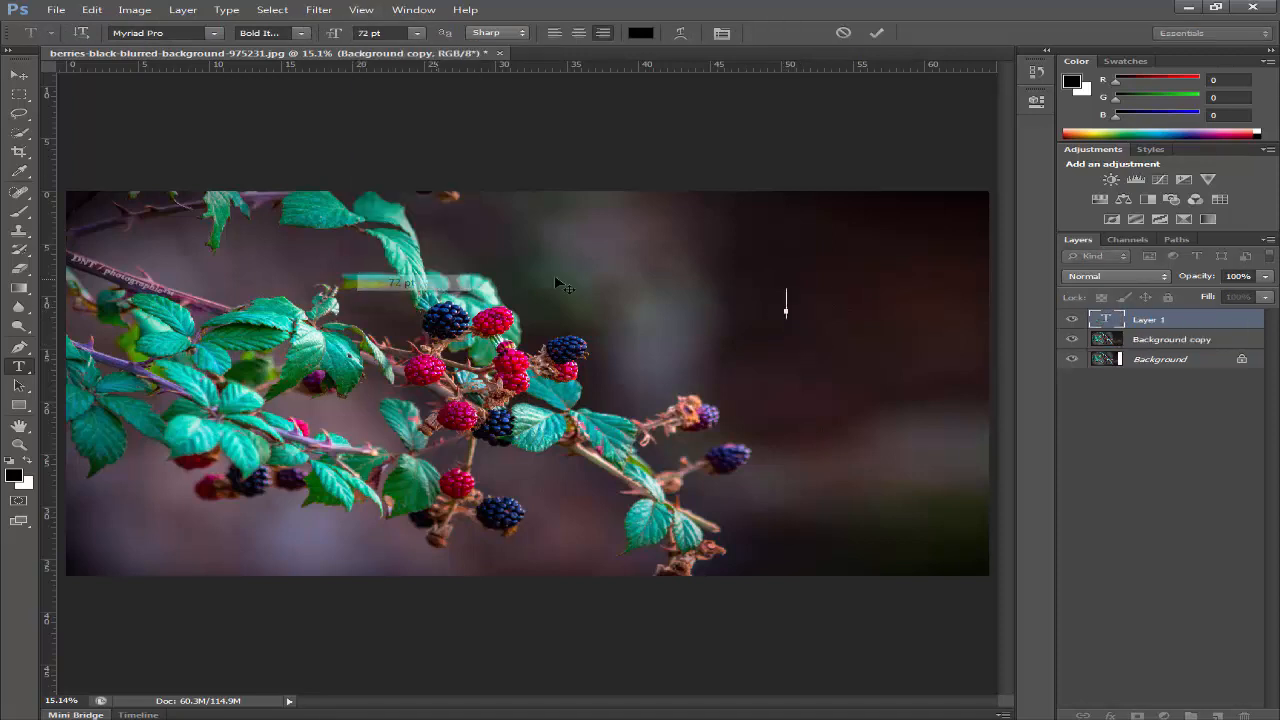
{"action": "type", "text": "Happ"}
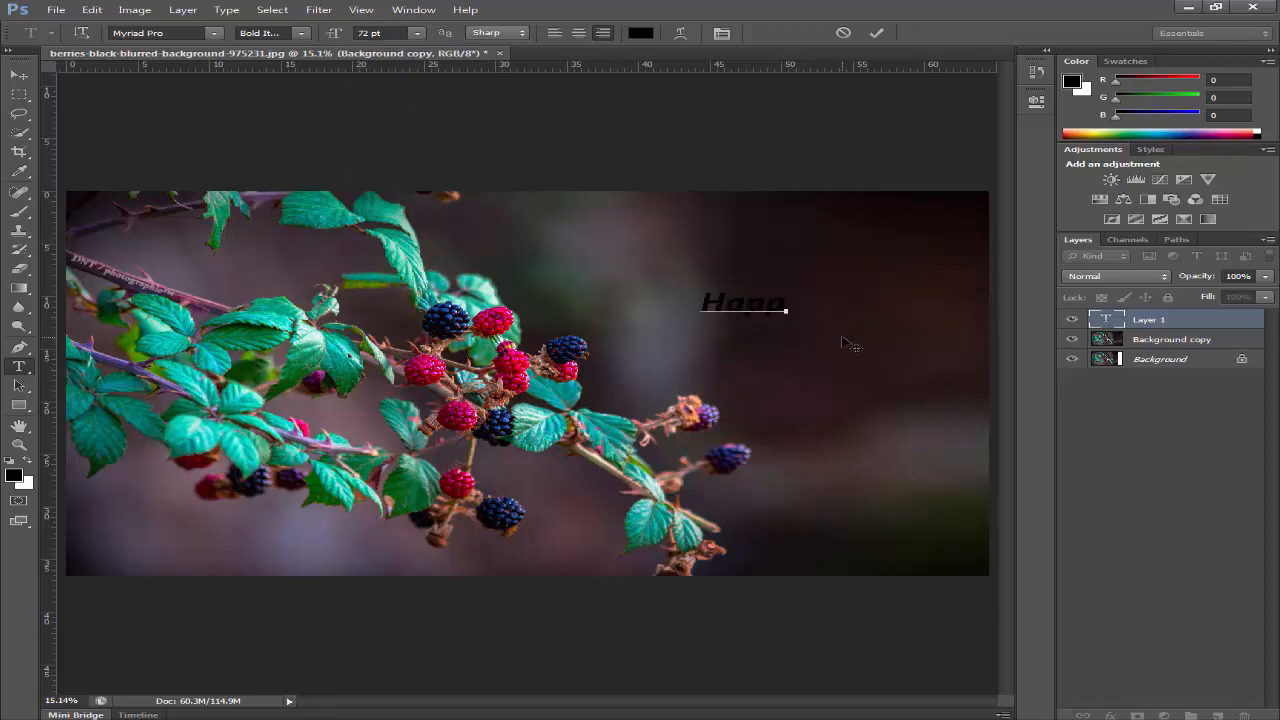
{"action": "type", "text": "y DAys"}
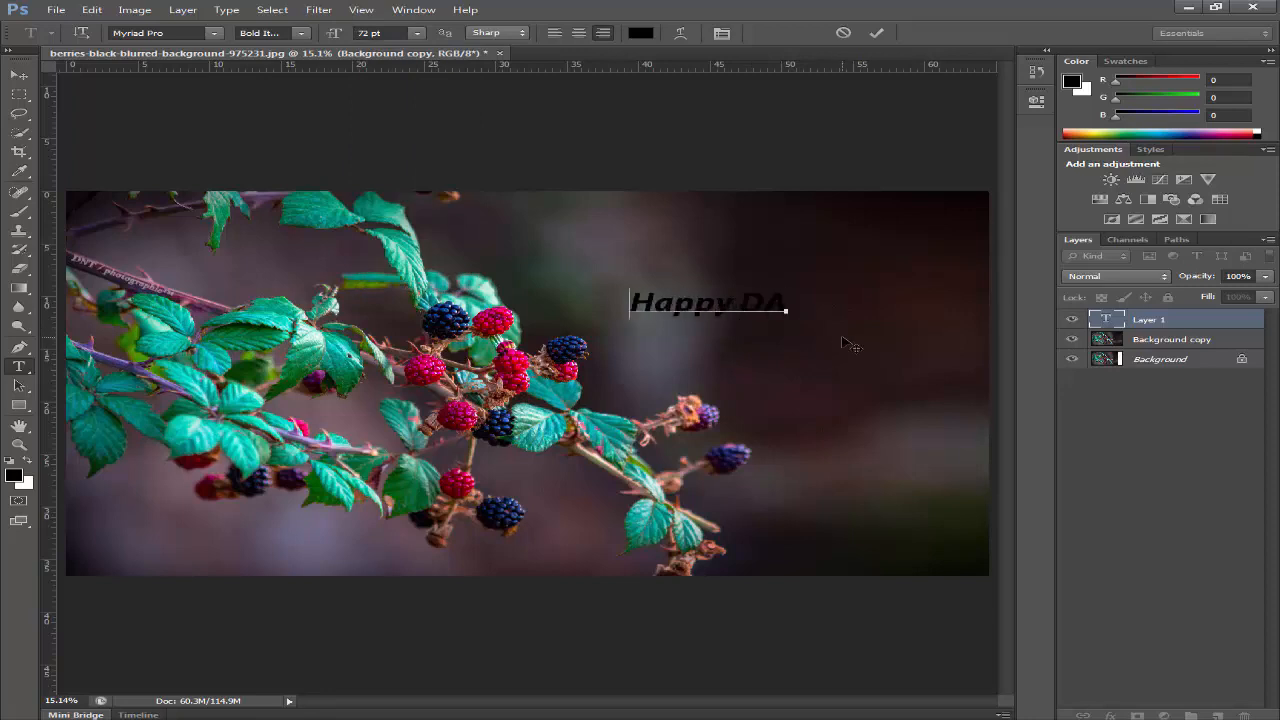
{"action": "key", "text": "BackSpace"}
{"action": "key", "text": "BackSpace"}
{"action": "key", "text": "BackSpace"}
{"action": "key", "text": "BackSpace"}
{"action": "key", "text": "BackSpace"}
{"action": "key", "text": "BackSpace"}
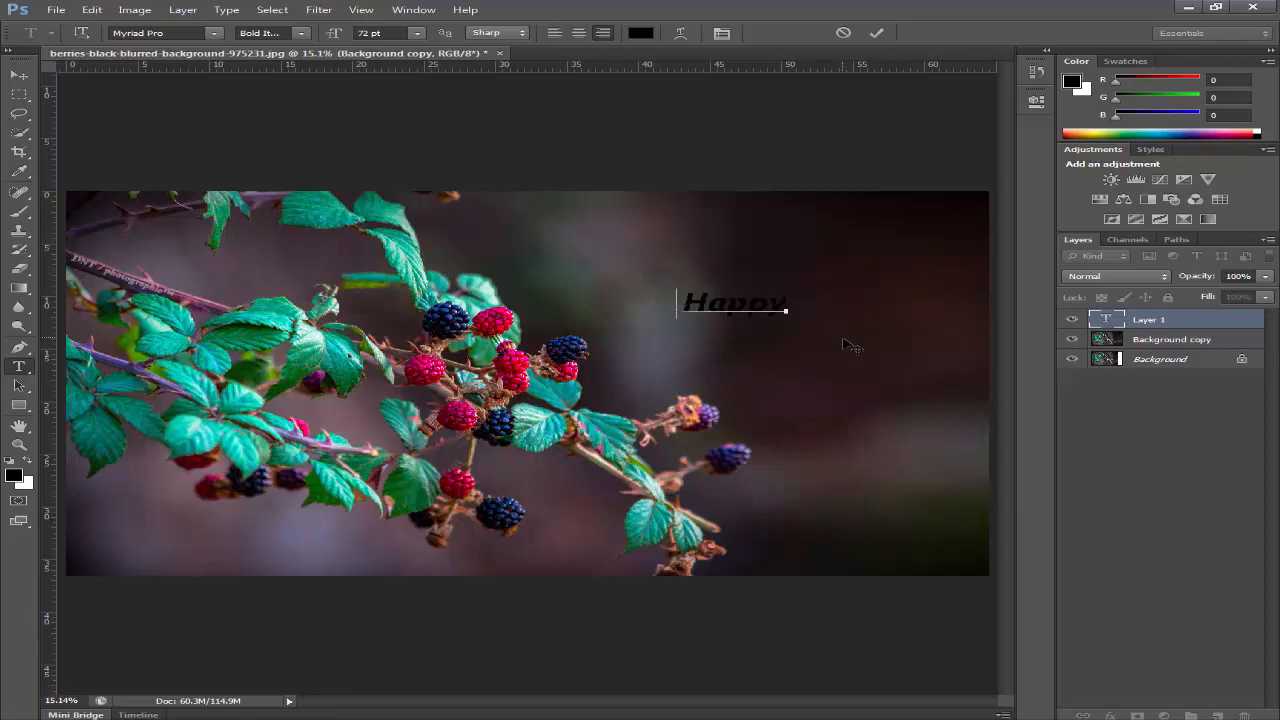
Commit the first text and add a separate text layer reading "Day" just above it
{"action": "left_click", "coordinate": [812, 378]}
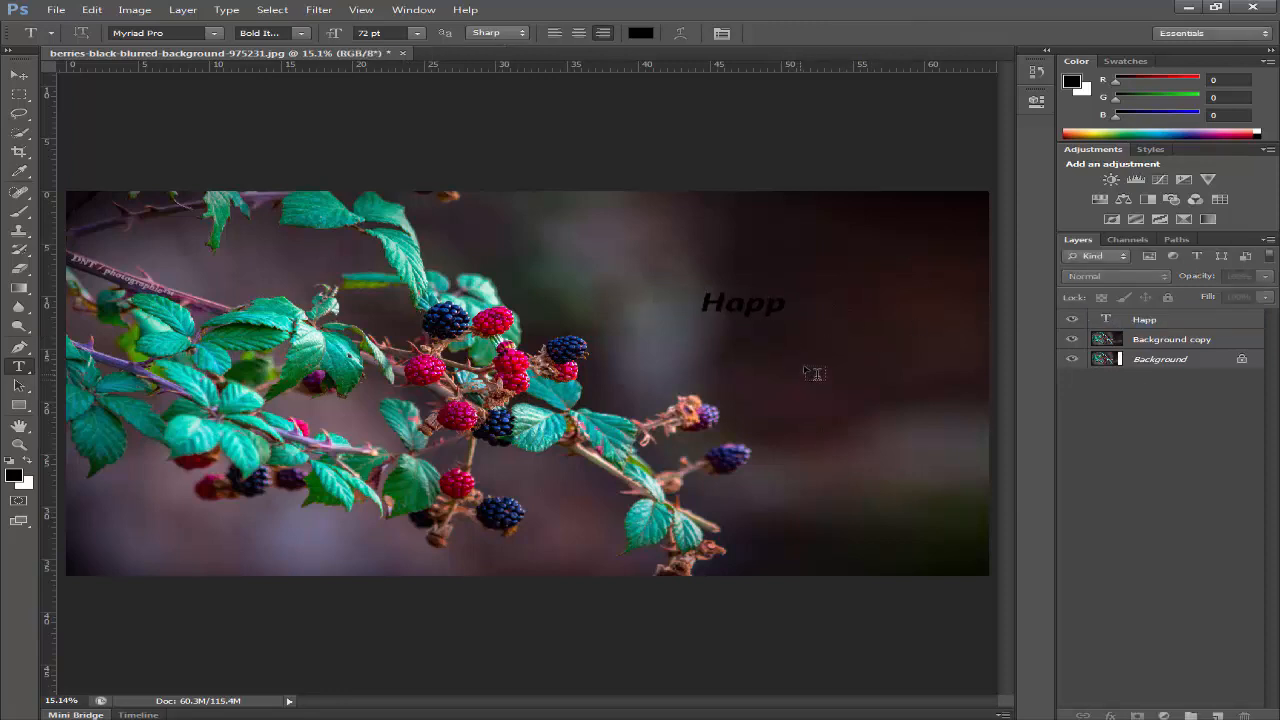
{"action": "left_click", "coordinate": [796, 291]}
{"action": "type", "text": "Day"}
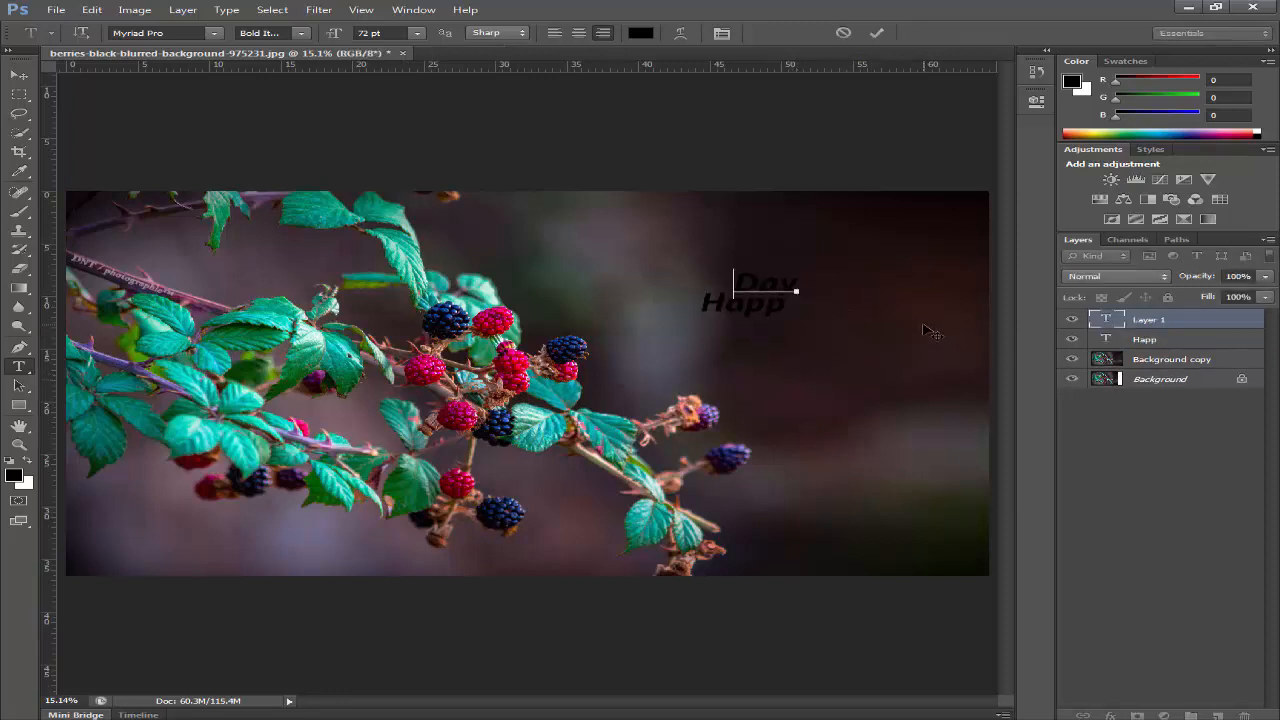
Complete the word "Happ" to "Happy" on its text layer
{"action": "left_click", "coordinate": [1174, 343]}
{"action": "left_click", "coordinate": [734, 300]}
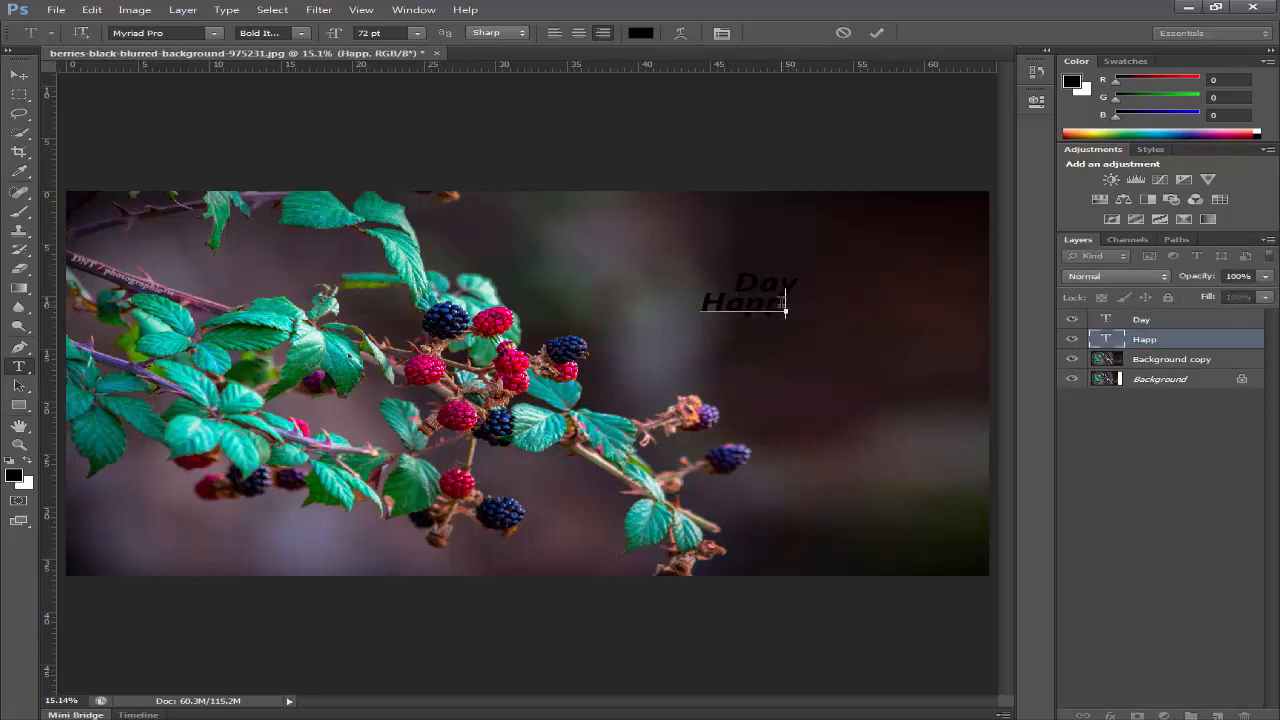
{"action": "type", "text": "y"}
{"action": "left_click", "coordinate": [1247, 519]}
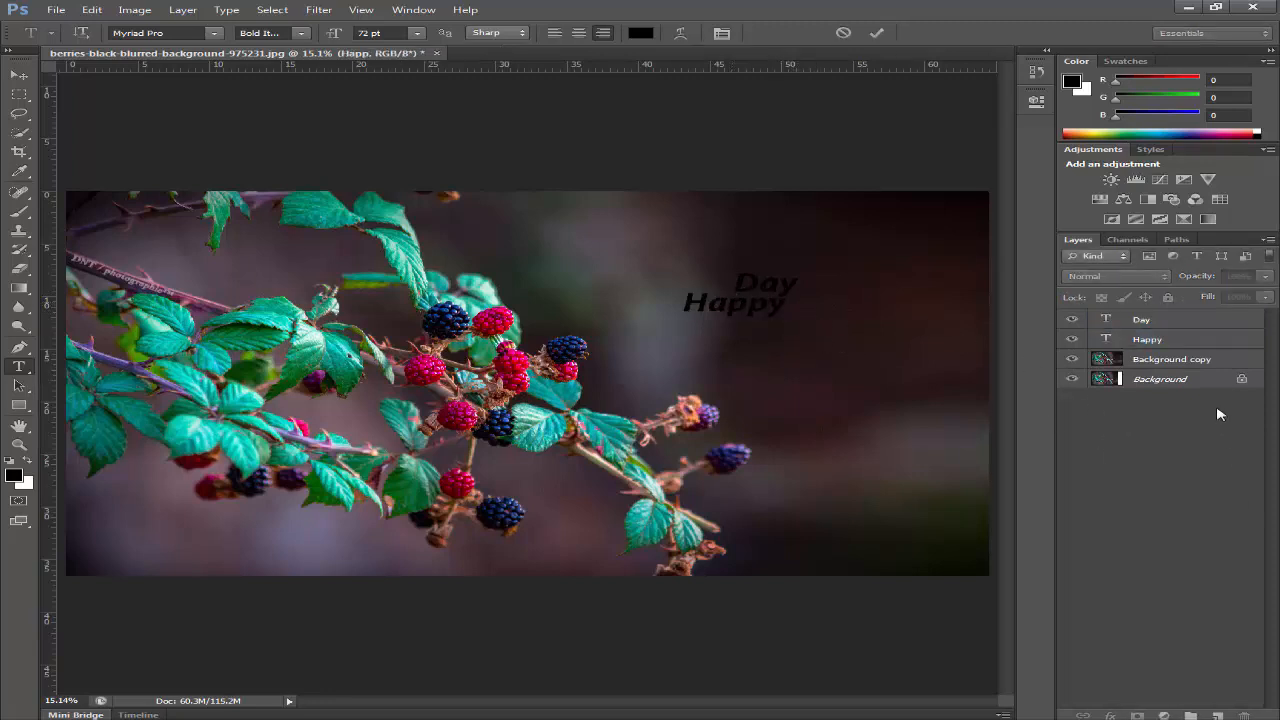
Recolour the "Happy" text on its layer to white (#ffffff)
{"action": "left_click", "coordinate": [1157, 342]}
{"action": "left_click_drag", "start_coordinate": [646, 318], "coordinate": [786, 308]}
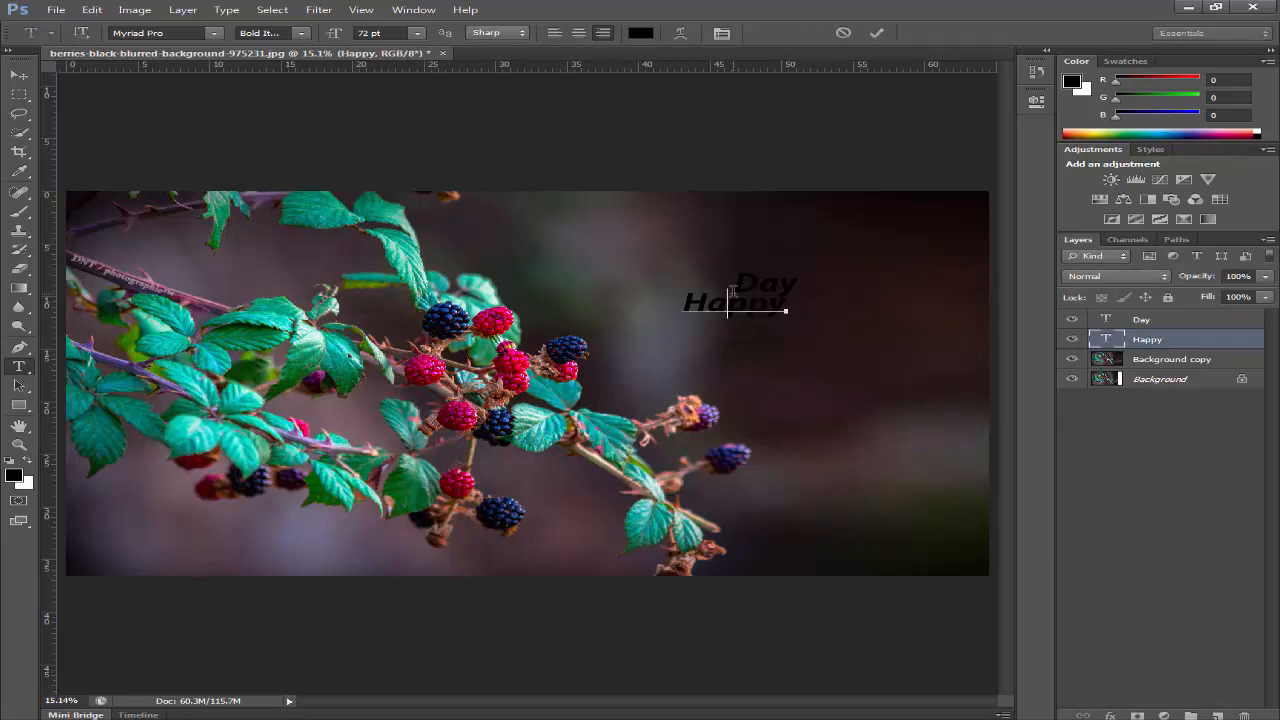
{"action": "left_click", "coordinate": [648, 36]}
{"action": "left_click", "coordinate": [641, 493]}
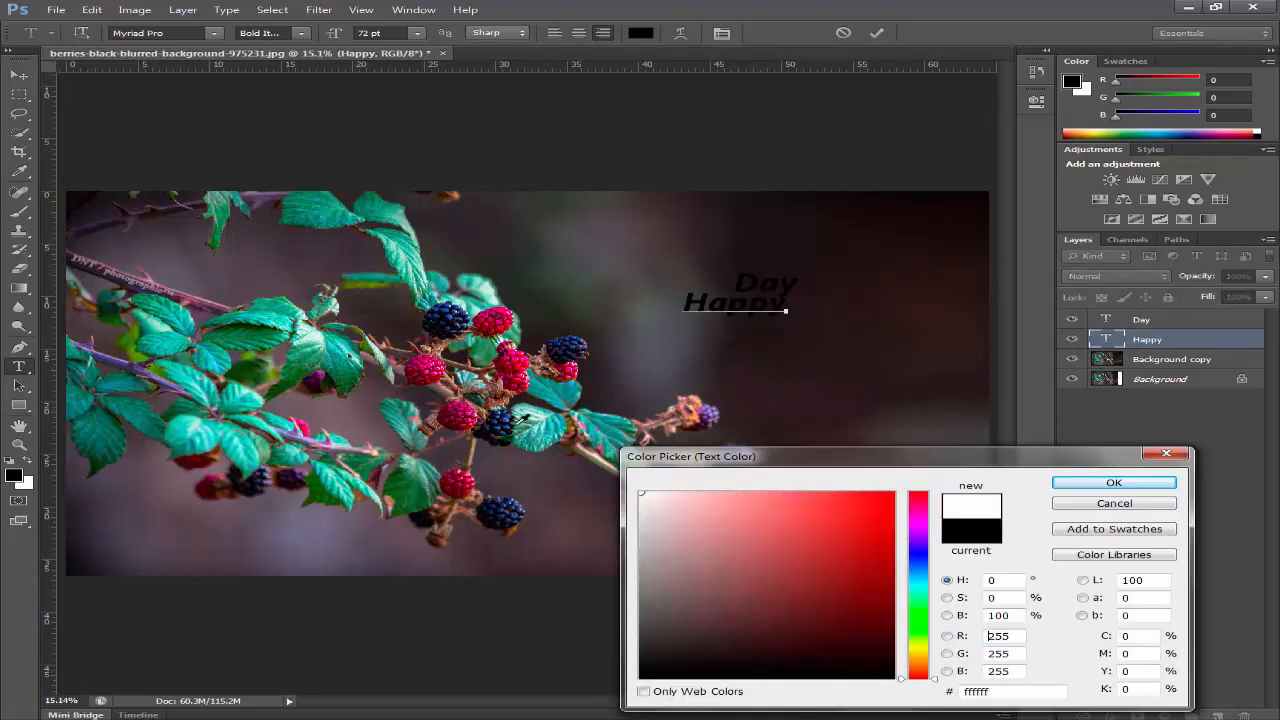
{"action": "left_click", "coordinate": [1114, 483]}
Recolour the "Day" text on its layer to white
{"action": "left_click", "coordinate": [1140, 320]}
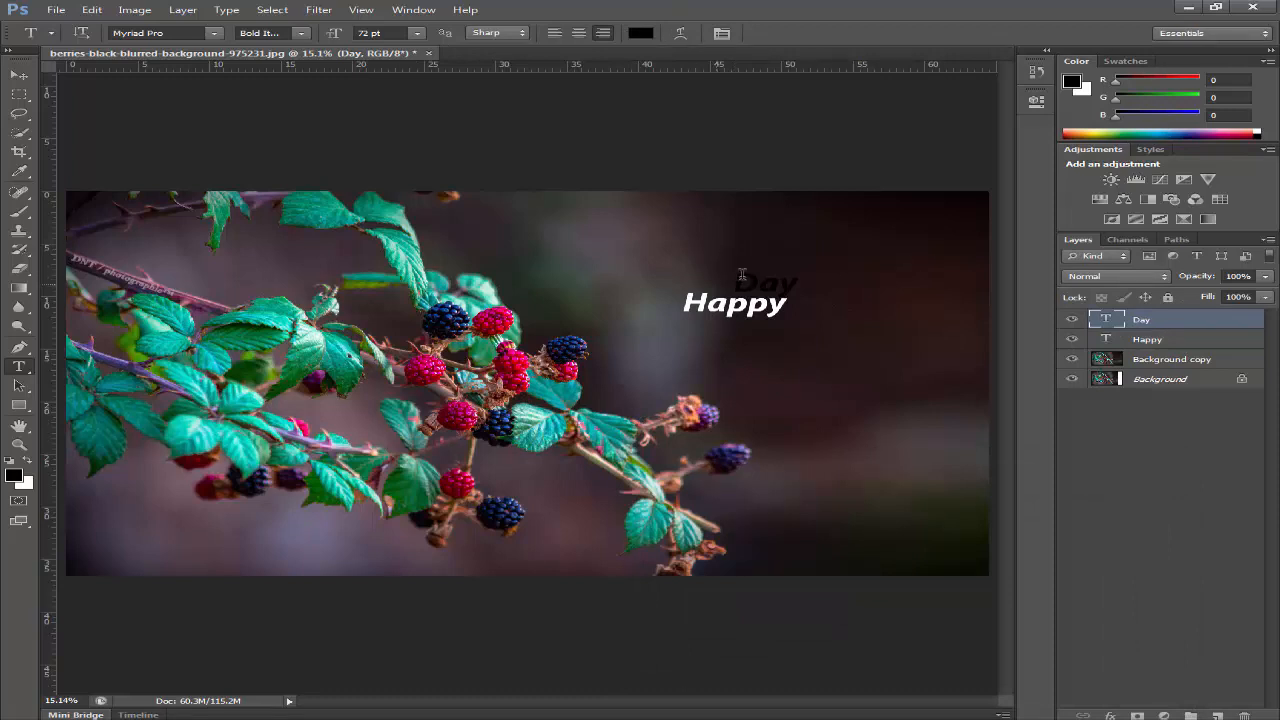
{"action": "left_click_drag", "start_coordinate": [742, 274], "coordinate": [806, 280]}
{"action": "left_click", "coordinate": [641, 33]}
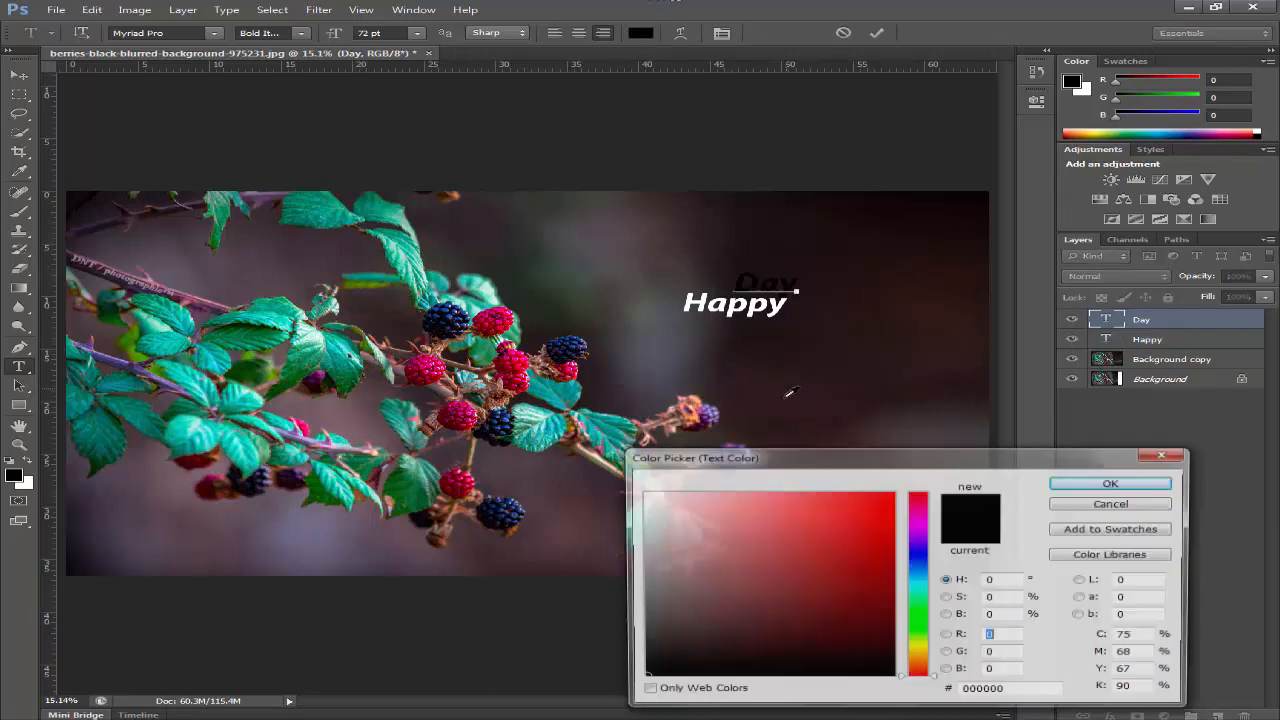
{"action": "left_click", "coordinate": [650, 490]}
{"action": "left_click", "coordinate": [1130, 483]}
{"action": "left_click", "coordinate": [1198, 328]}
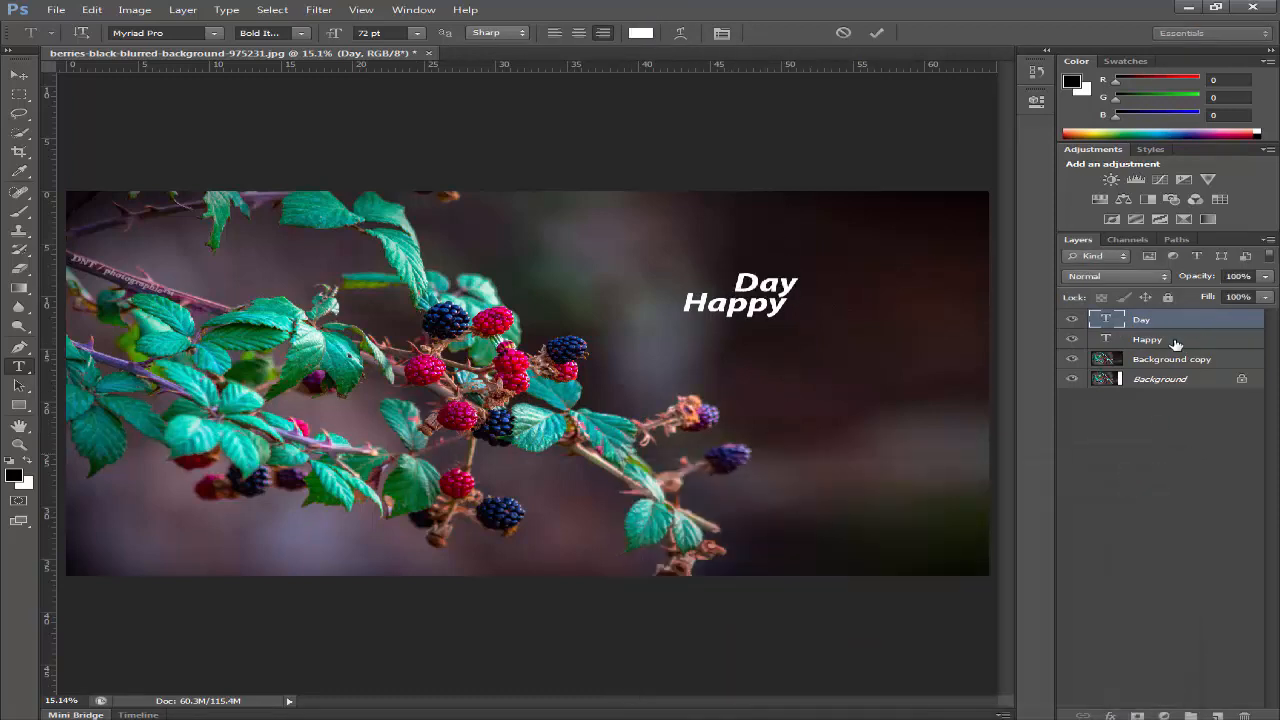
Scale the "Day" text up to about 250 pt and place it below "Happy" on the dark area
{"action": "key", "text": "ctrl+t"}
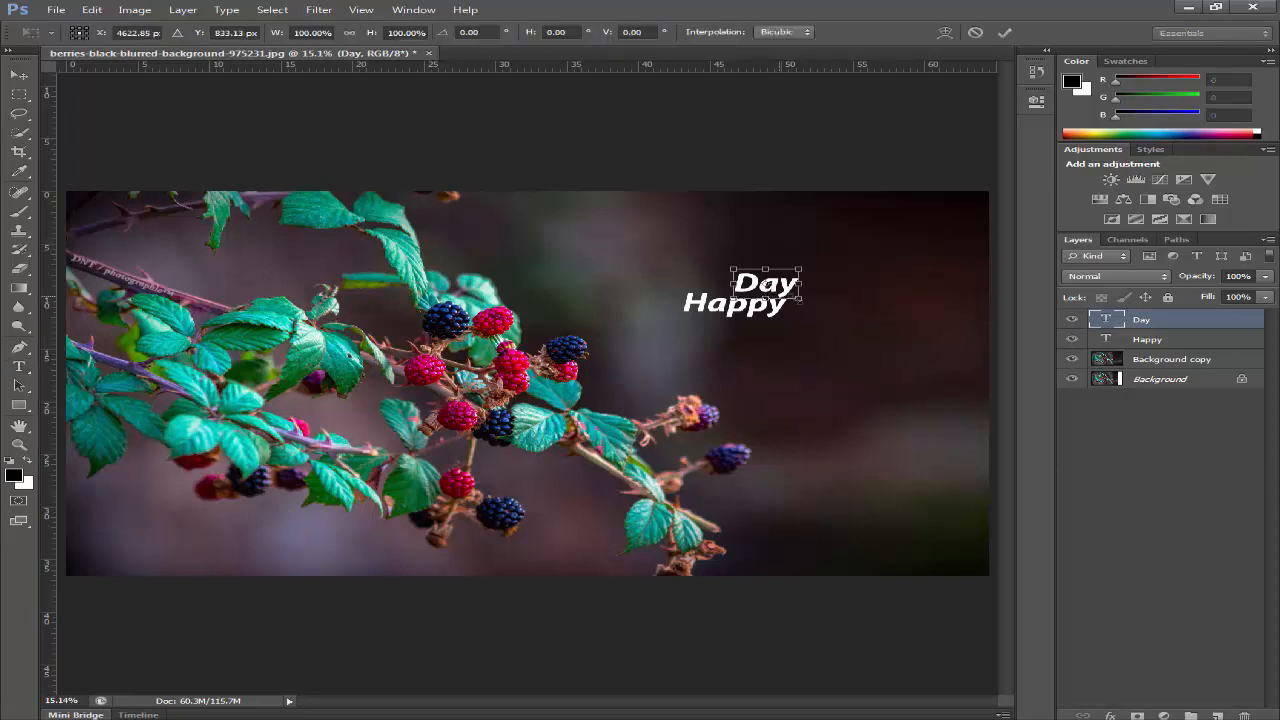
{"action": "left_click_drag", "start_coordinate": [799, 299], "coordinate": [908, 416]}
{"action": "key", "text": "Return"}
Enlarge the "Happy" text to match "Day" and shift "Day" slightly down so the two words are spaced apart
{"action": "left_click", "coordinate": [1150, 340]}
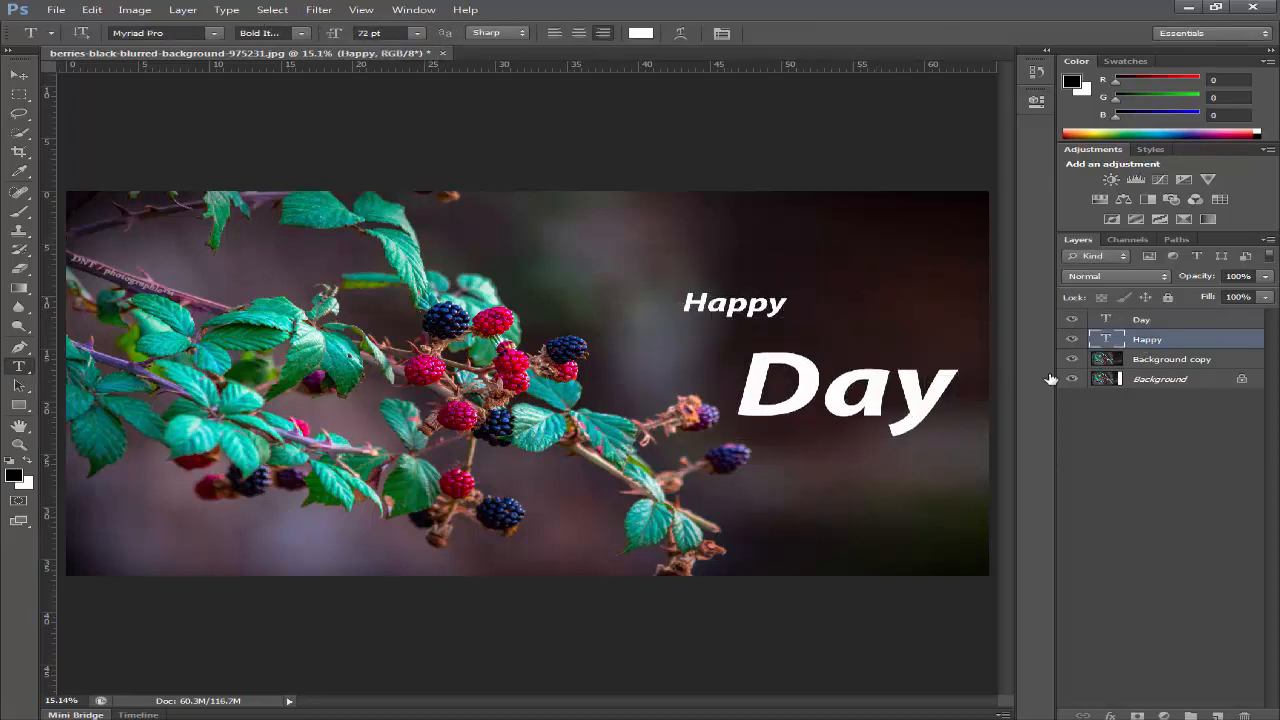
{"action": "key", "text": "ctrl+t"}
{"action": "left_click_drag", "start_coordinate": [790, 316], "coordinate": [834, 331]}
{"action": "key", "text": "Return"}
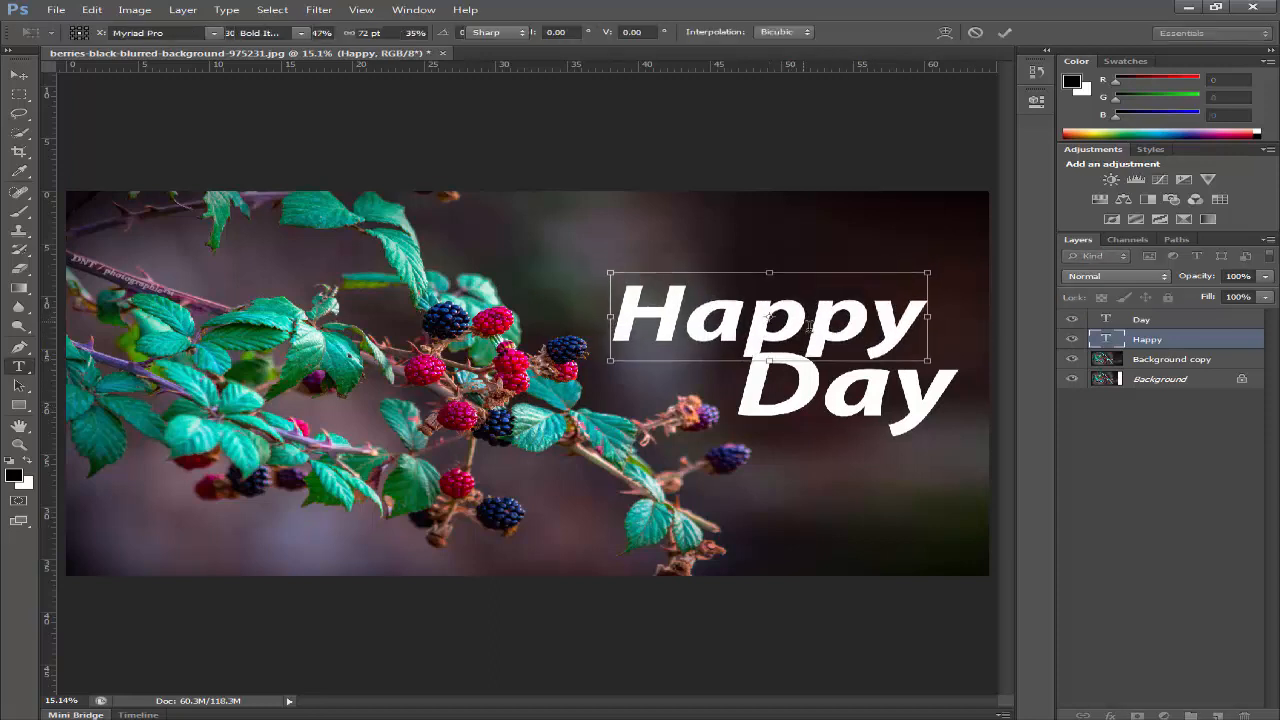
{"action": "left_click_drag", "start_coordinate": [910, 401], "coordinate": [910, 421]}
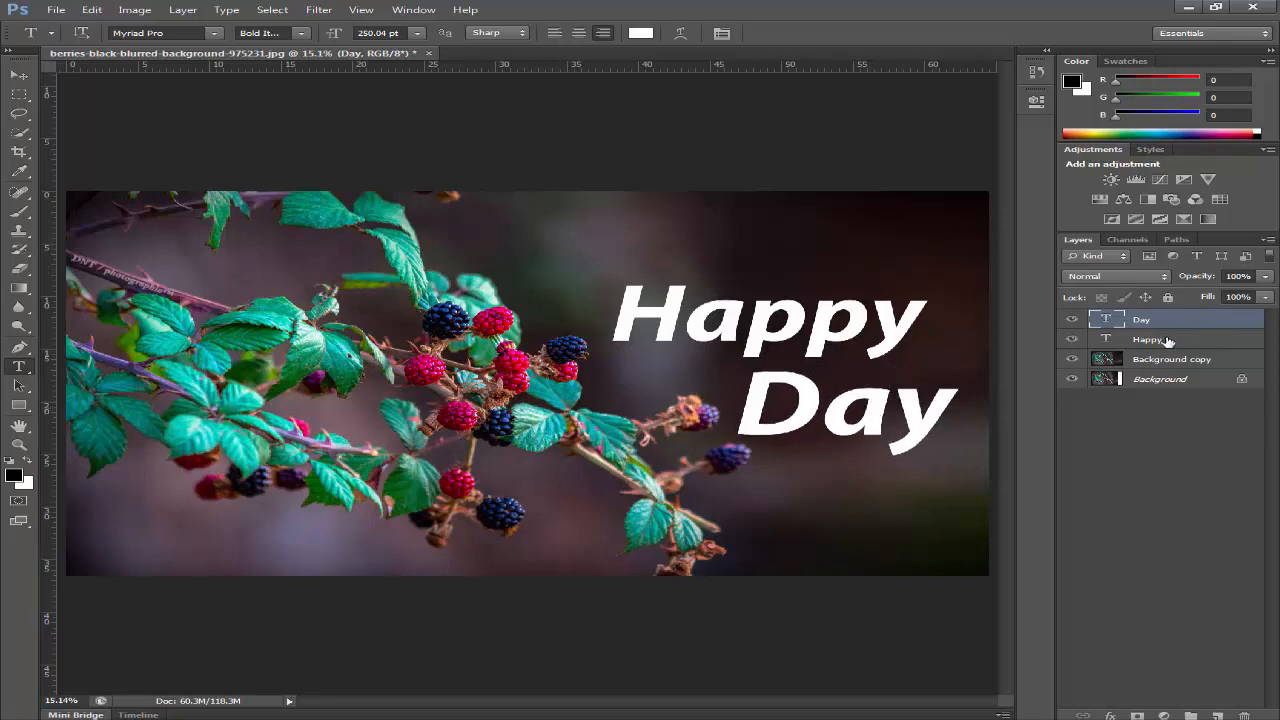
Hide both text layers and replace the stretched Background copy with a fresh duplicate of the Background layer
{"action": "left_click_drag", "start_coordinate": [1071, 319], "coordinate": [1071, 339]}
{"action": "left_click", "coordinate": [1120, 366]}
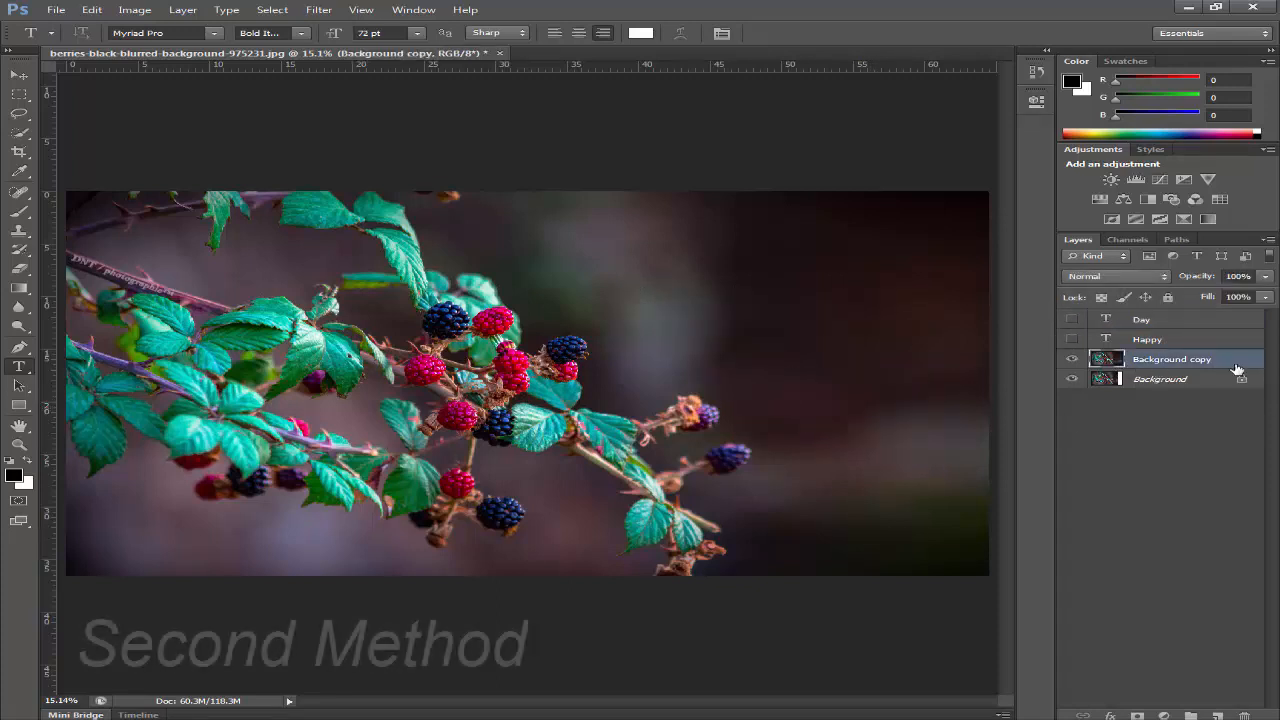
{"action": "key", "text": "Delete"}
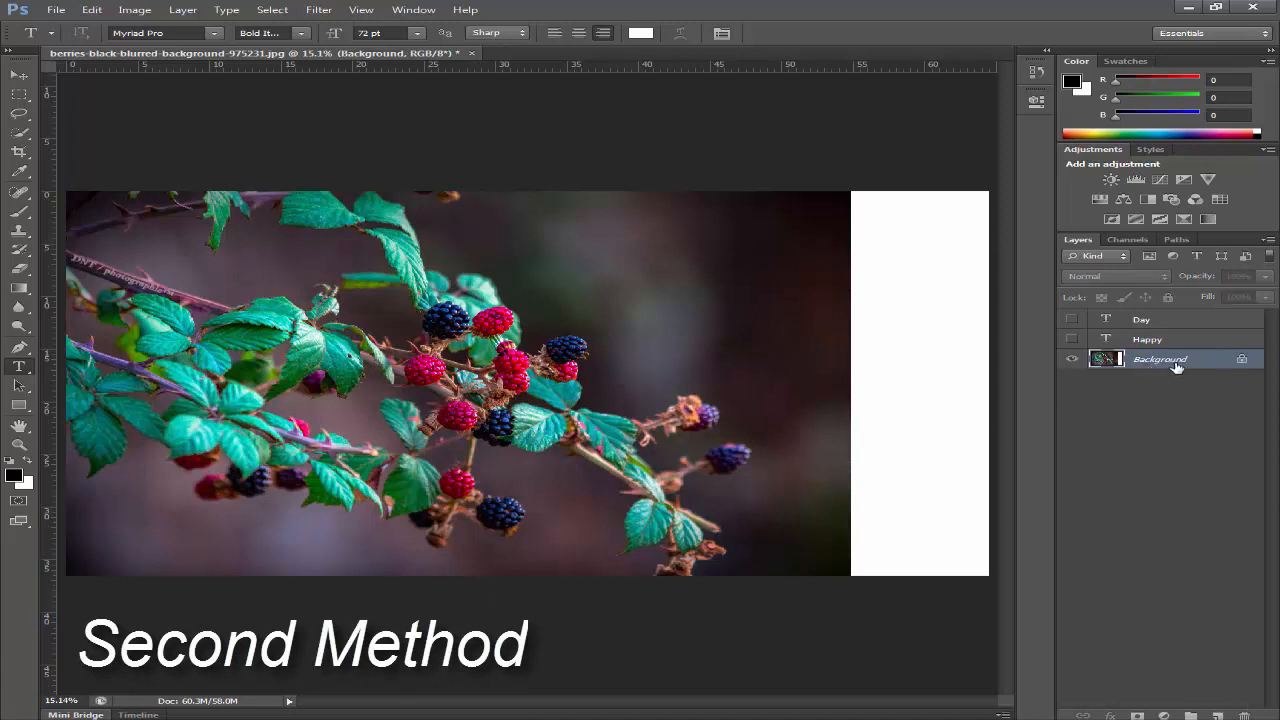
{"action": "left_click_drag", "start_coordinate": [1171, 366], "coordinate": [1217, 714]}
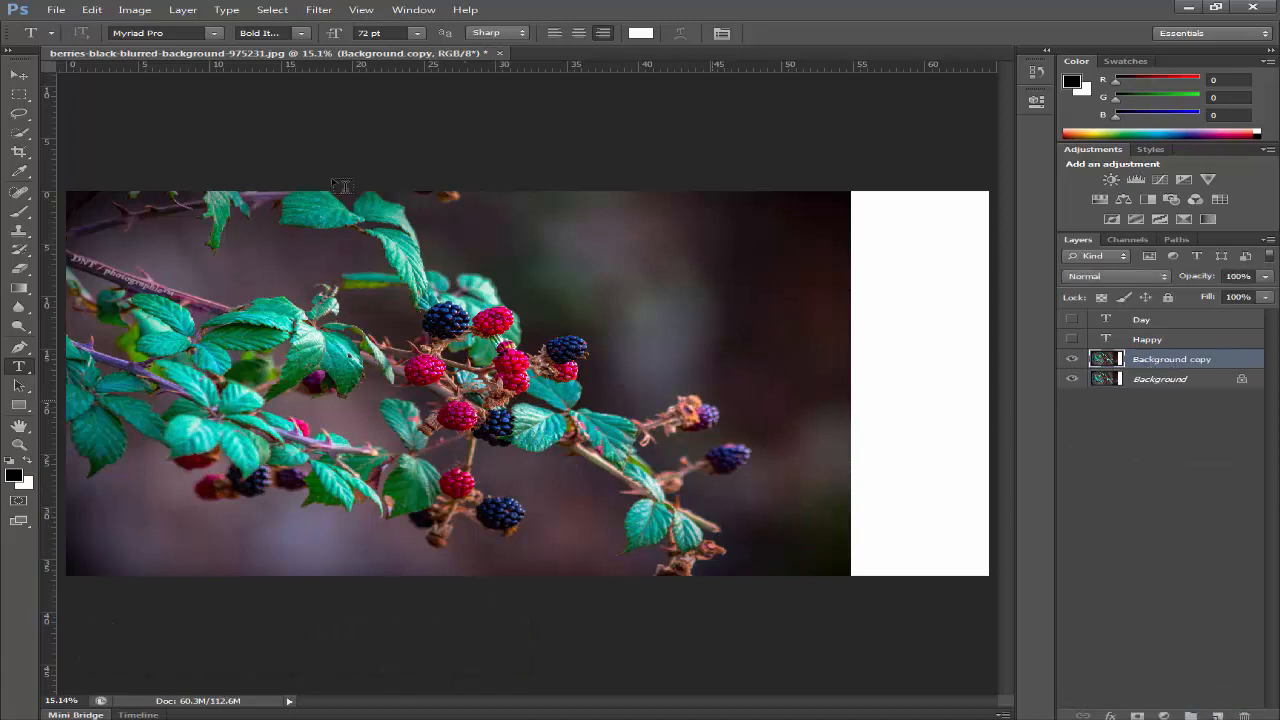
{"action": "left_click", "coordinate": [18, 95]}
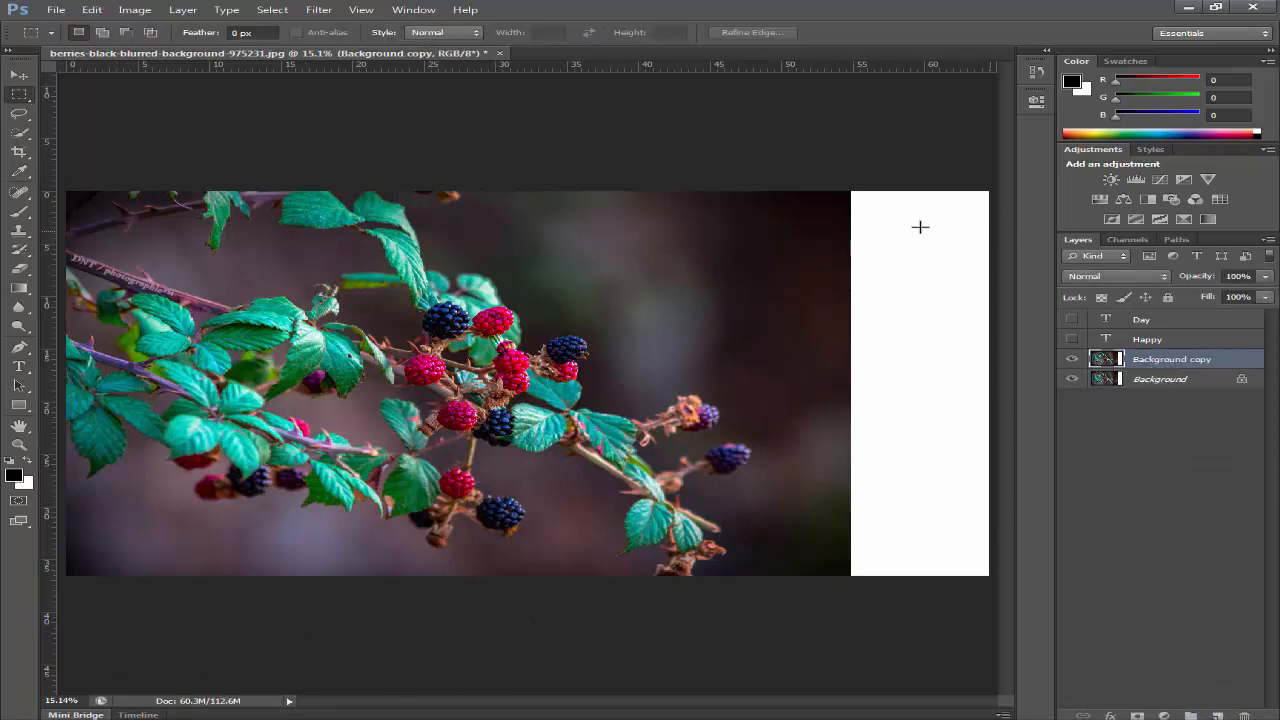
{"action": "left_click_drag", "start_coordinate": [915, 196], "coordinate": [808, 560]}
{"action": "key", "text": "ctrl+d"}
{"action": "left_click_drag", "start_coordinate": [857, 189], "coordinate": [759, 572]}
{"action": "key", "text": "ctrl+j"}
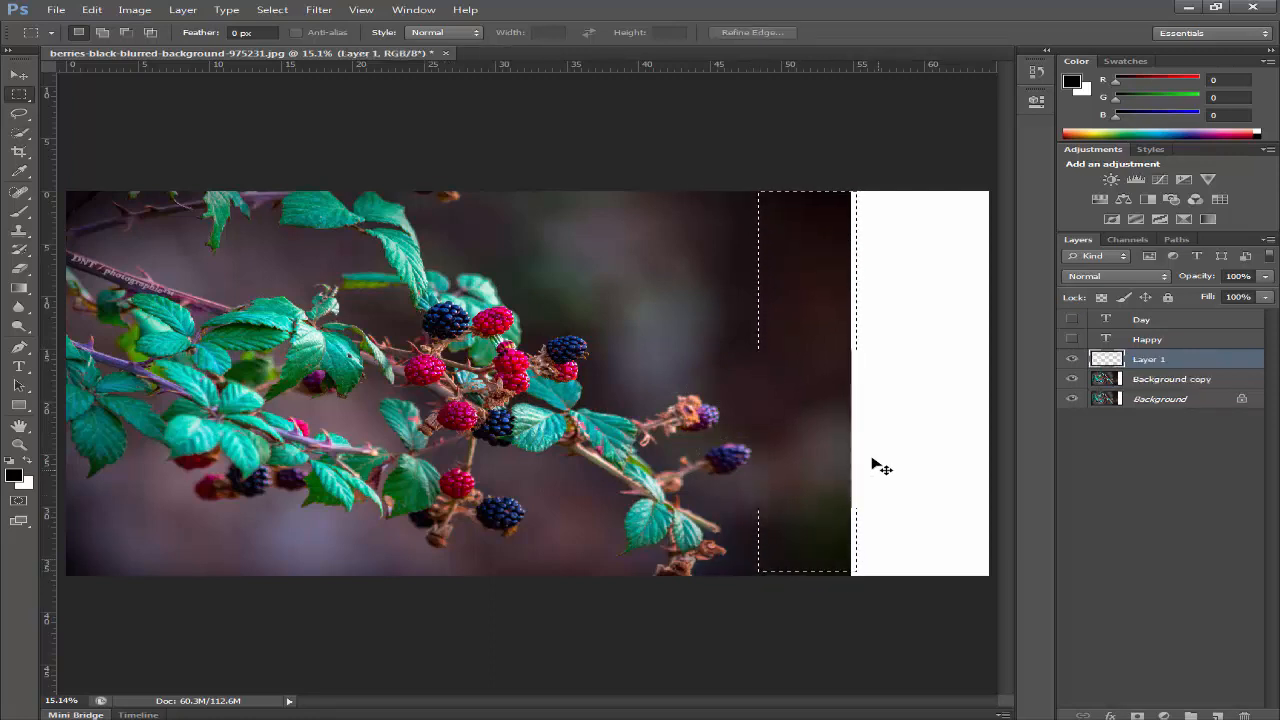
{"action": "key", "text": "ctrl+z"}
{"action": "key", "text": "ctrl+d"}
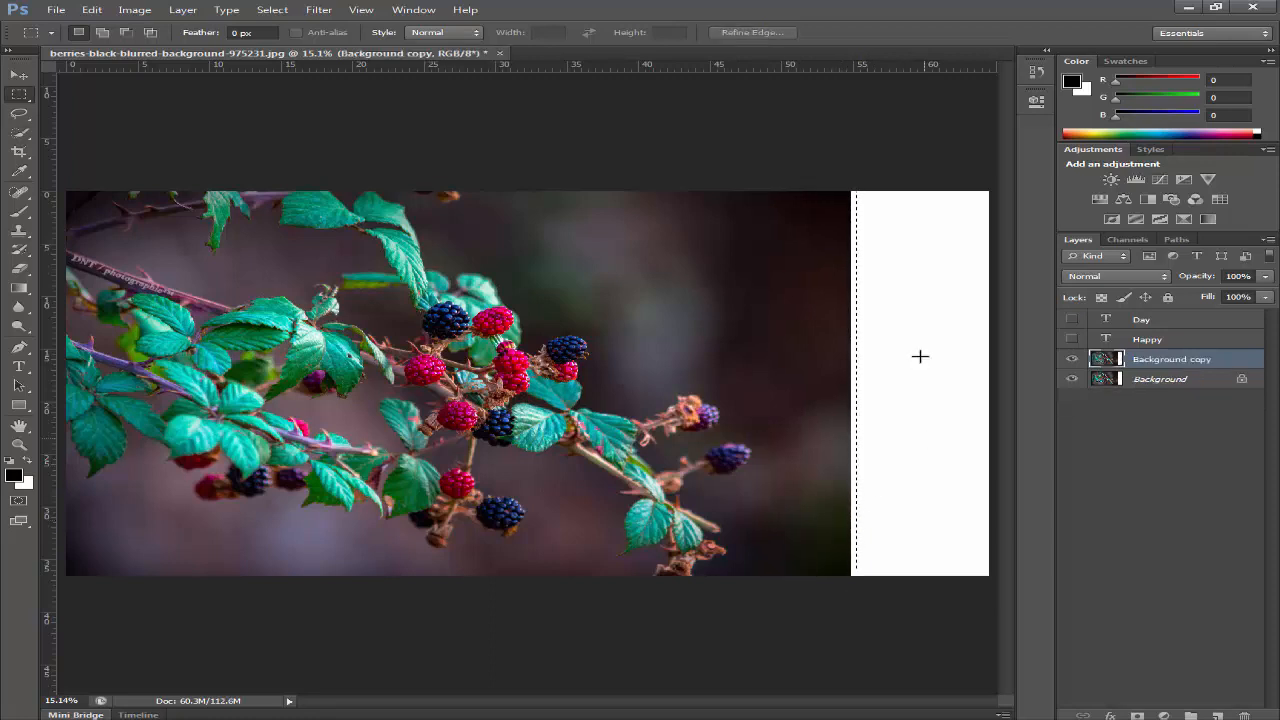
Copy a full-height rectangular strip of the photo's dark right edge to a new layer and hide the Background layer
{"action": "left_click_drag", "start_coordinate": [862, 181], "coordinate": [758, 599]}
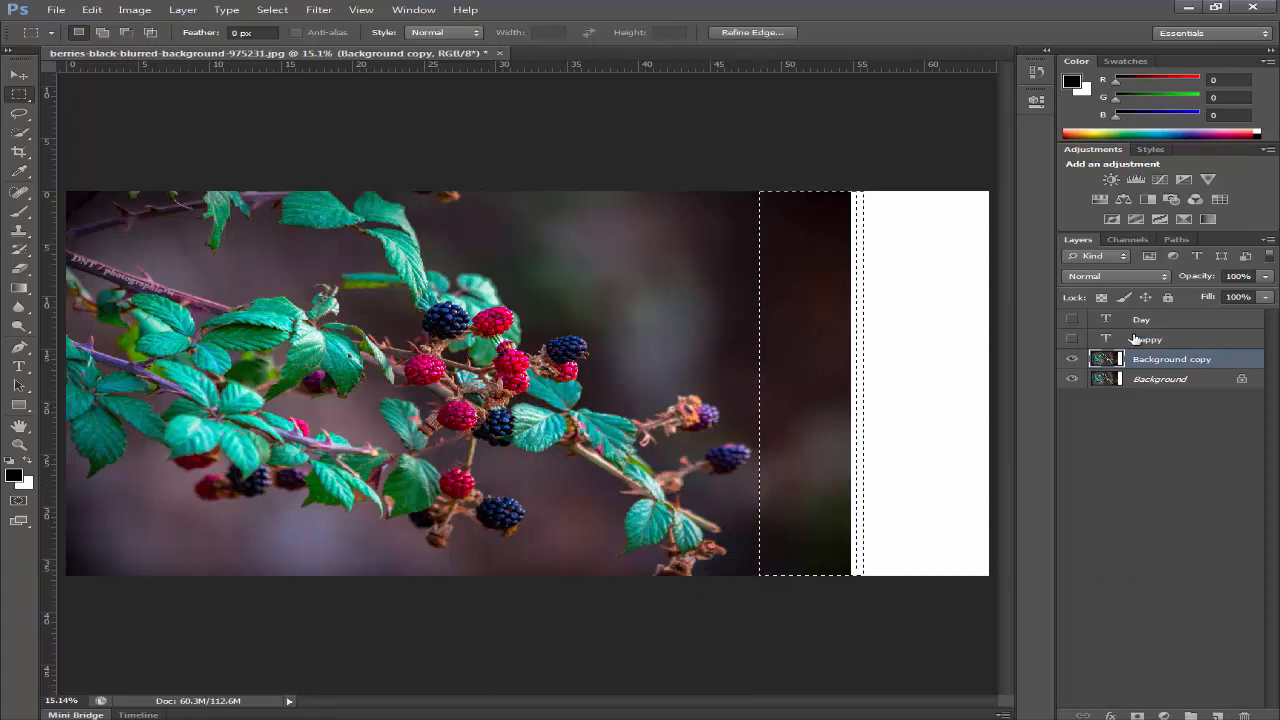
{"action": "key", "text": "ctrl+j"}
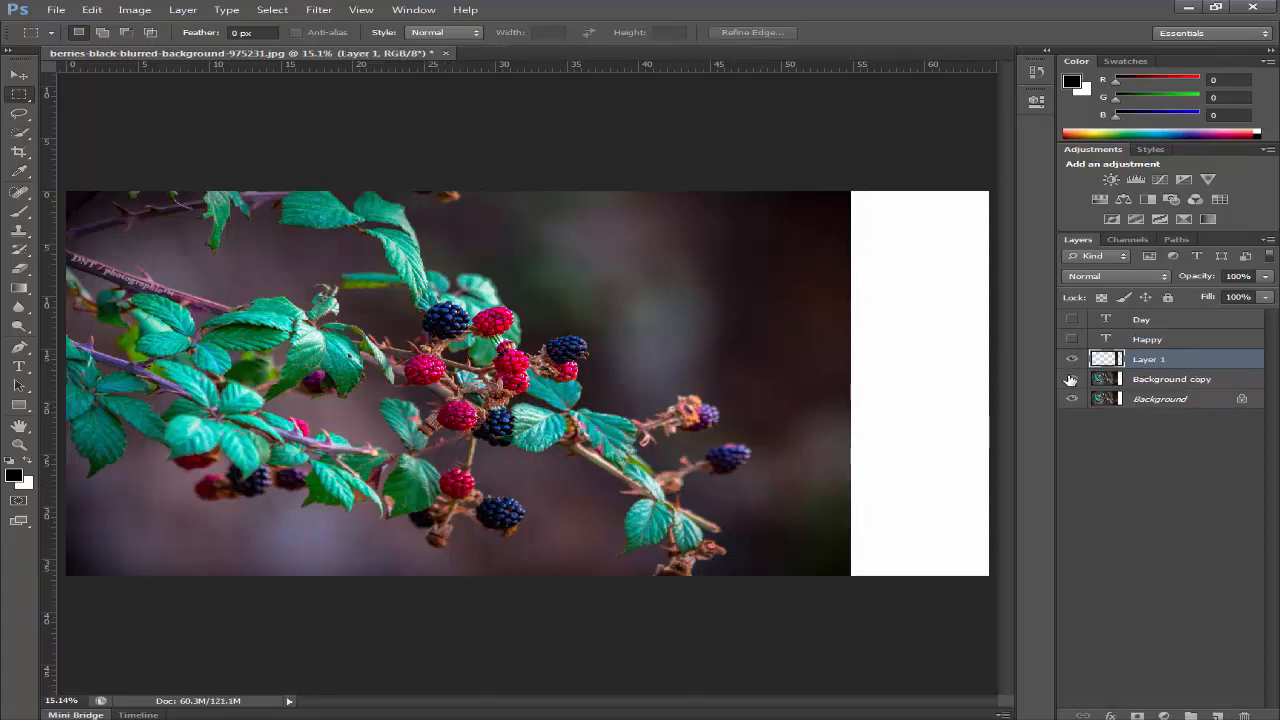
{"action": "mouse_move", "coordinate": [1070, 380]}
{"action": "left_mouse_down"}
{"action": "mouse_move", "coordinate": [1071, 400]}
{"action": "mouse_move", "coordinate": [1072, 379]}
{"action": "left_mouse_up"}
Turn on Auto-Select and stretch the strip on Layer 1 rightward to about 251% width so it covers the white area
{"action": "left_click", "coordinate": [19, 75]}
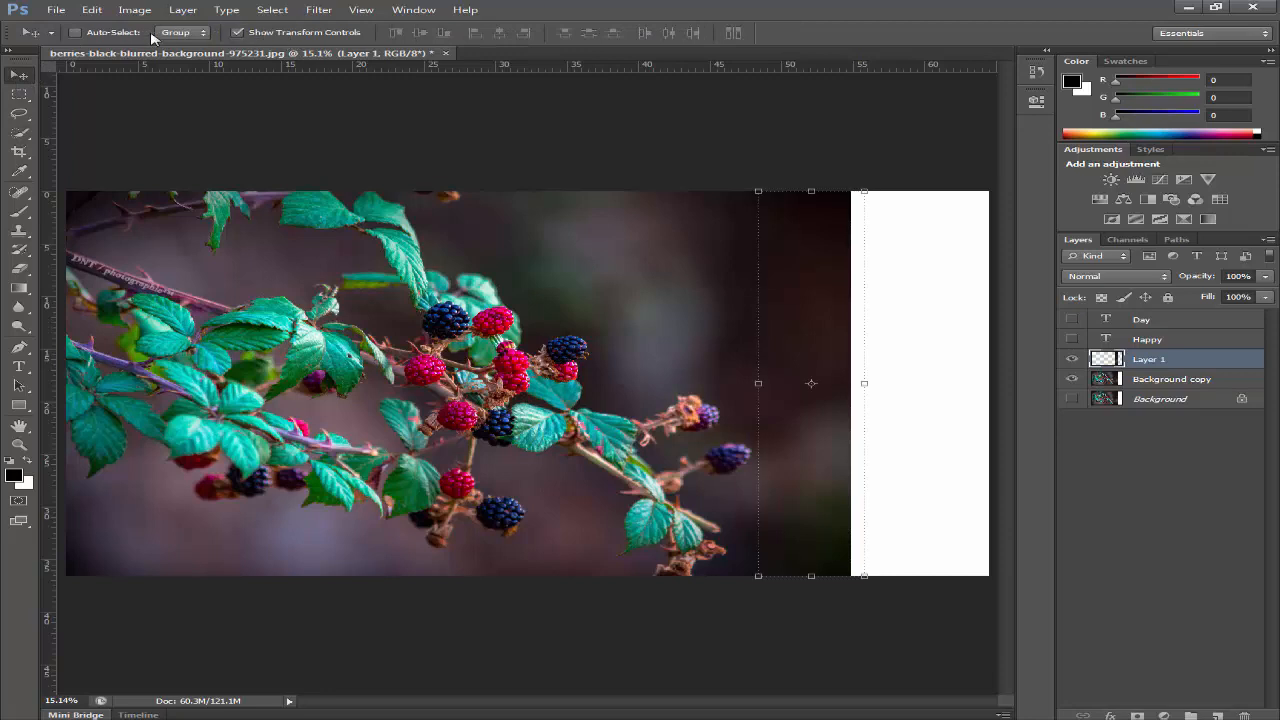
{"action": "left_click", "coordinate": [134, 34]}
{"action": "left_click_drag", "start_coordinate": [864, 383], "coordinate": [1023, 390]}
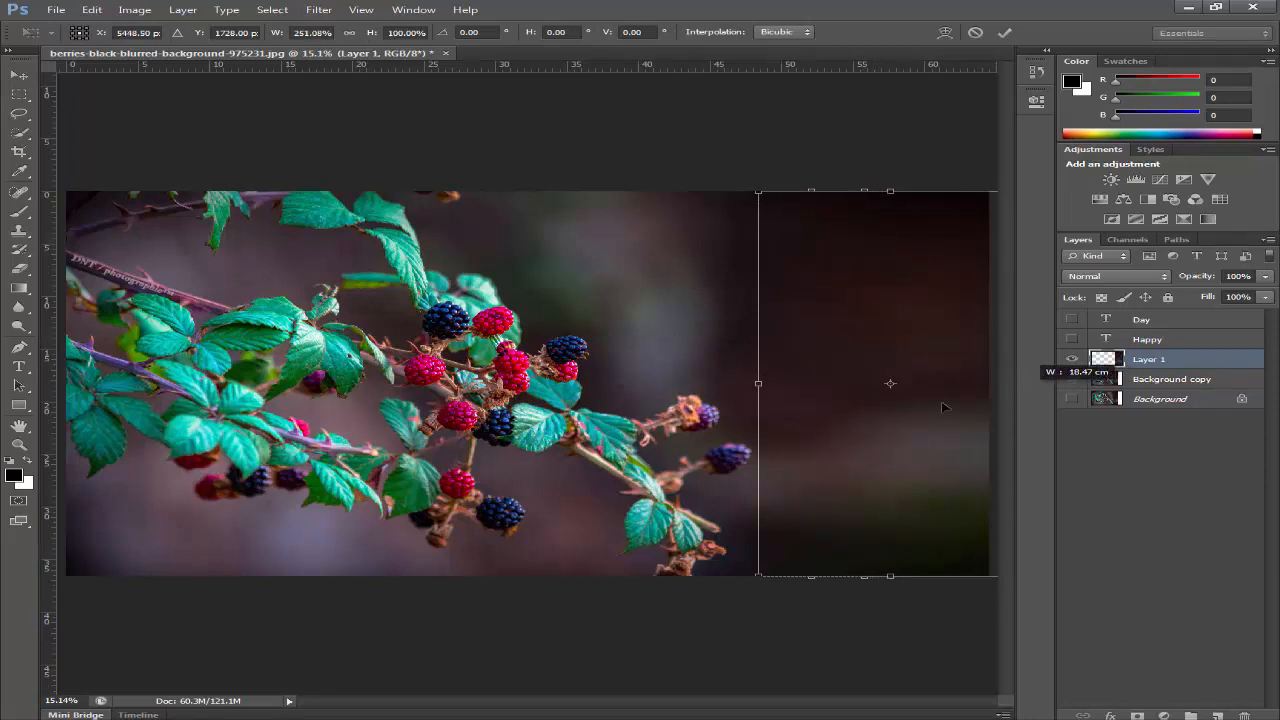
{"action": "key", "text": "Return"}
Compare the image with and without the stretched strip by toggling Layer 1's visibility
{"action": "left_click", "coordinate": [1073, 359]}
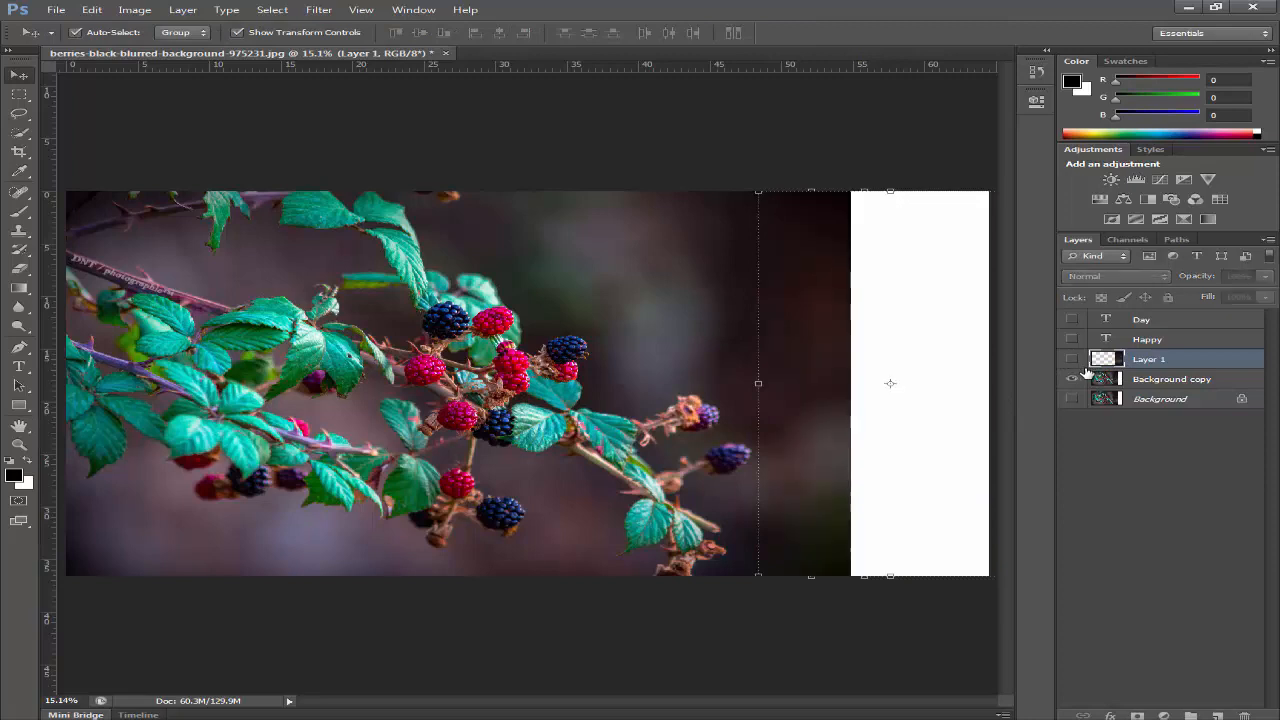
{"action": "left_click", "coordinate": [1105, 522]}
{"action": "left_click", "coordinate": [1071, 359]}
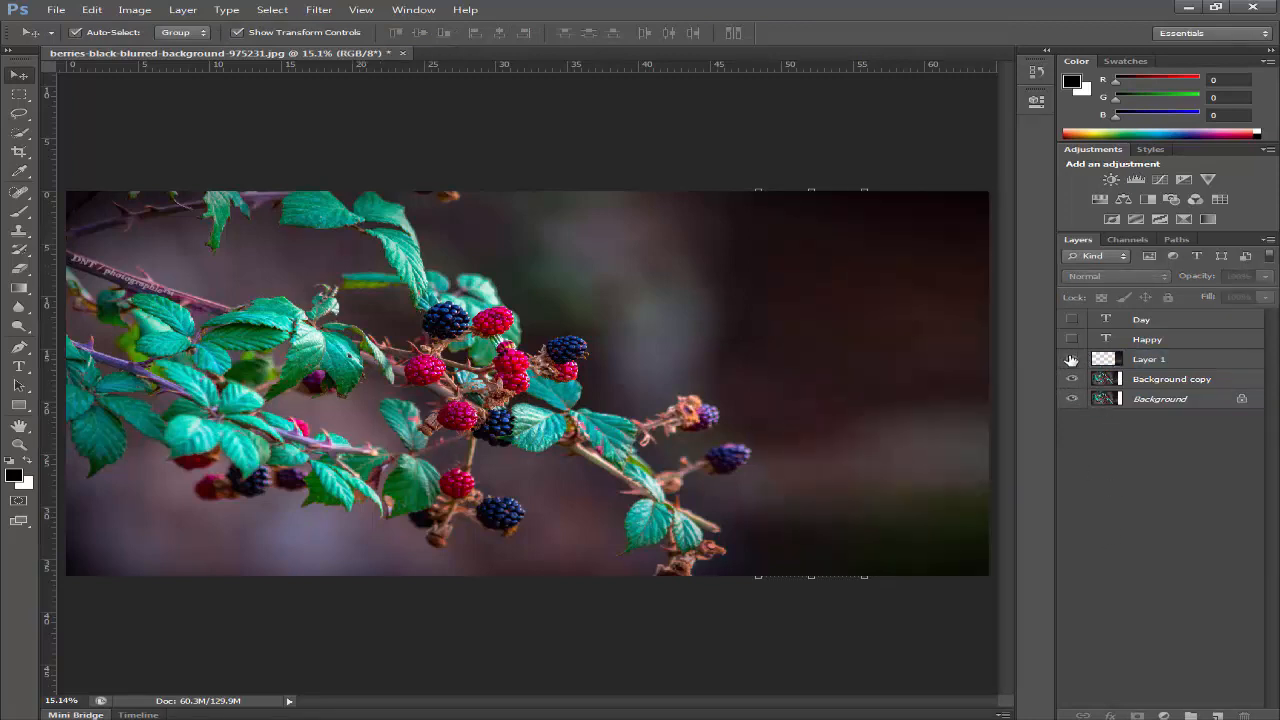
{"action": "left_click", "coordinate": [1071, 359]}
{"action": "left_click", "coordinate": [1071, 359]}
{"action": "left_click", "coordinate": [1071, 359]}
{"action": "left_click", "coordinate": [1071, 359]}
Show the "Happy" and "Day" text layers again over the extended background
{"action": "left_click", "coordinate": [1100, 362]}
{"action": "left_click_drag", "start_coordinate": [1071, 339], "coordinate": [1071, 319]}
{"action": "left_click", "coordinate": [1157, 451]}
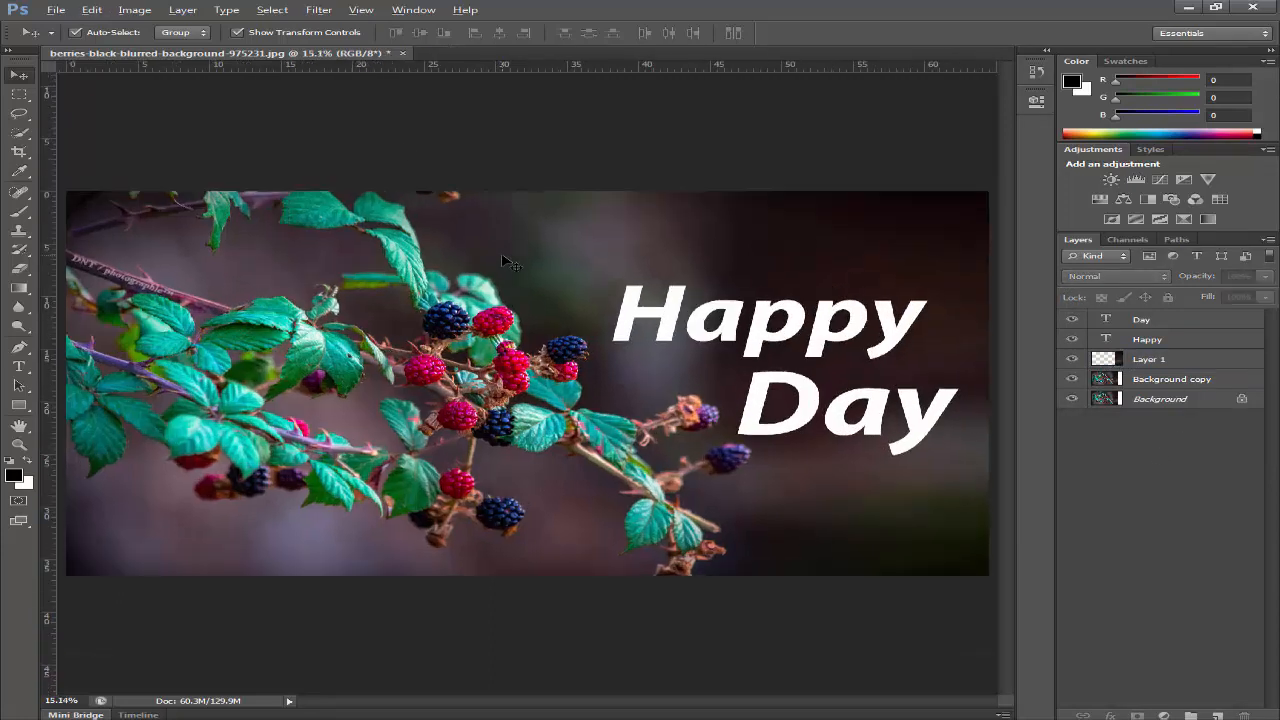
Add a 6 px black outside Stroke effect to the "Happy" text layer
{"action": "left_click", "coordinate": [1216, 327]}
{"action": "left_click", "coordinate": [1236, 341]}
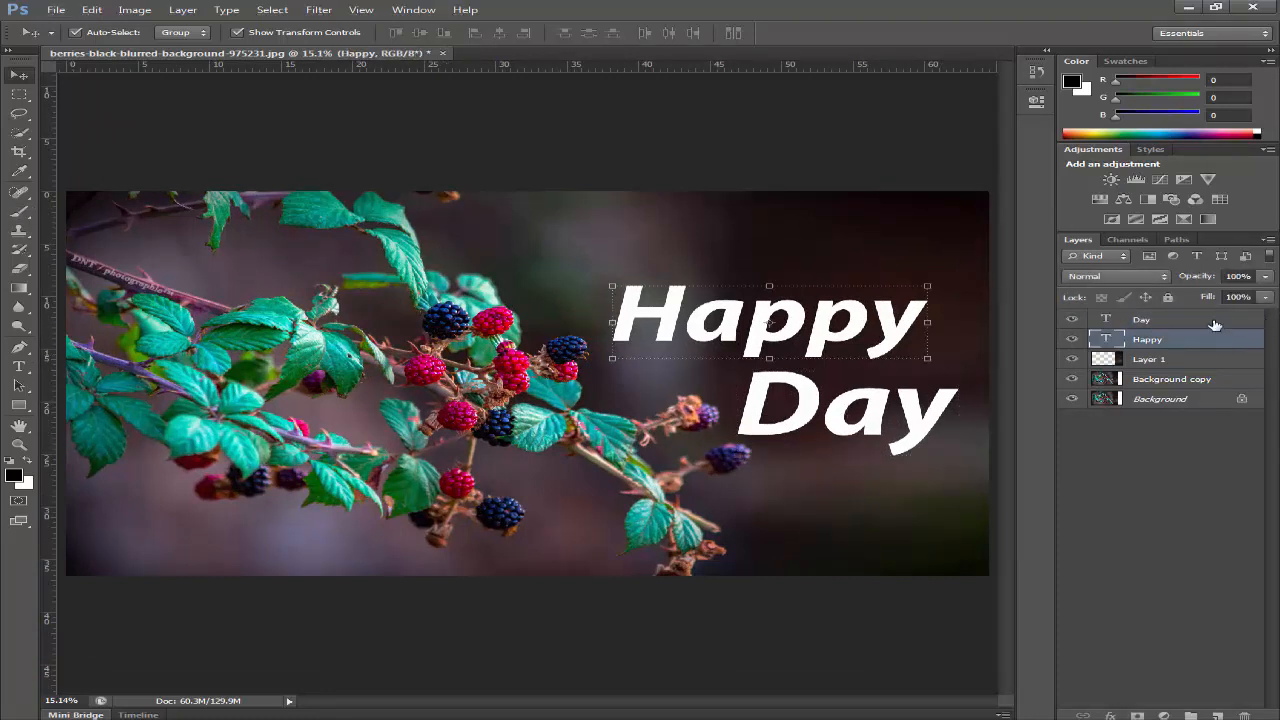
{"action": "double_click", "coordinate": [1261, 332]}
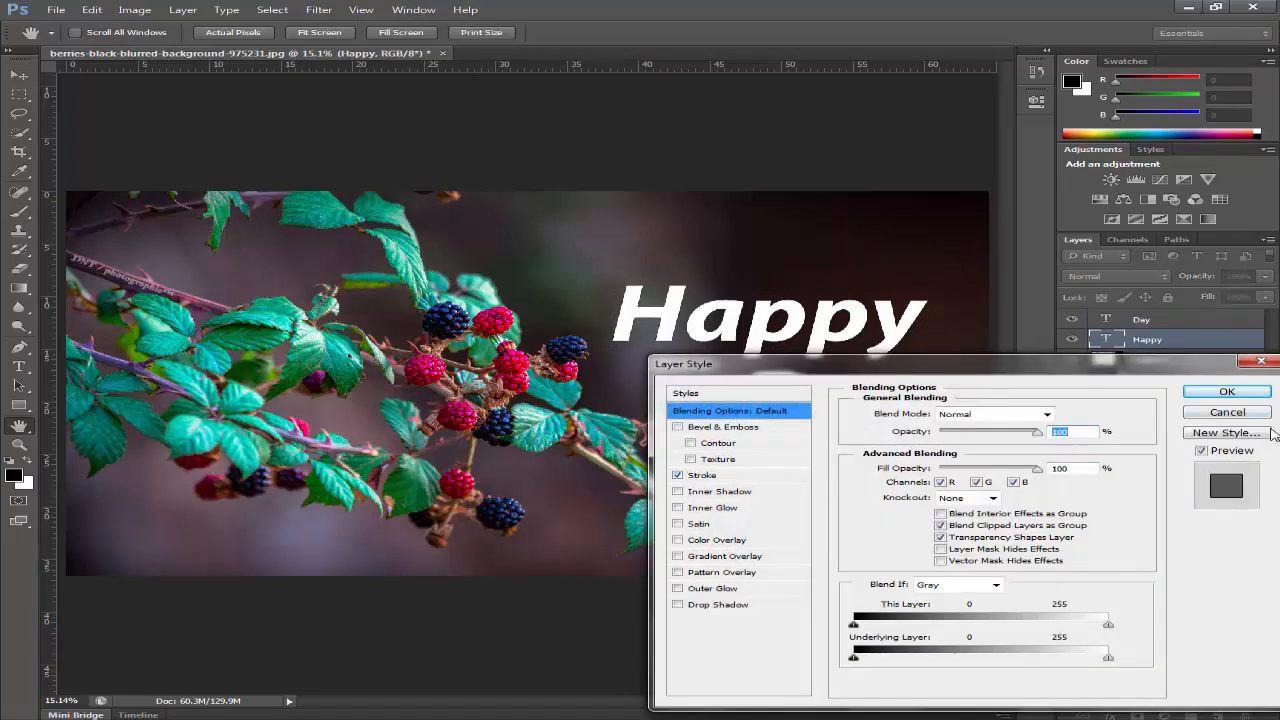
{"action": "left_click", "coordinate": [704, 476]}
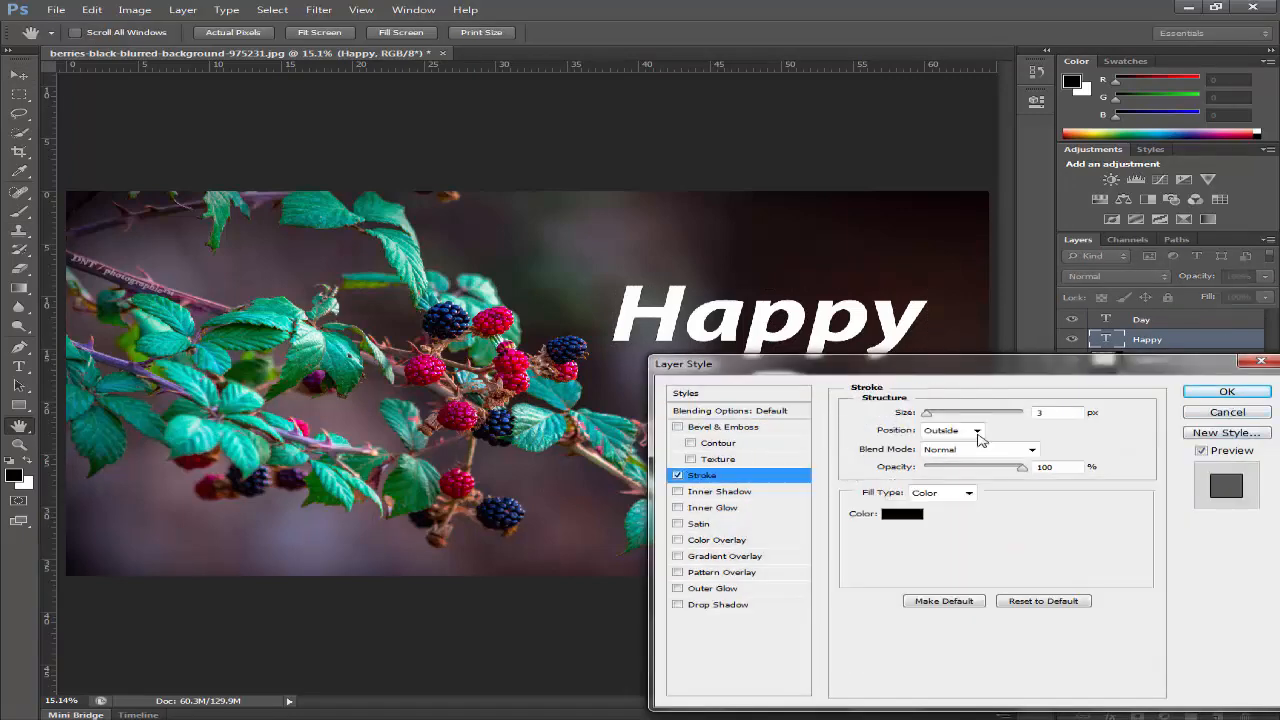
{"action": "left_click_drag", "start_coordinate": [928, 418], "coordinate": [931, 420]}
{"action": "left_click", "coordinate": [1227, 391]}
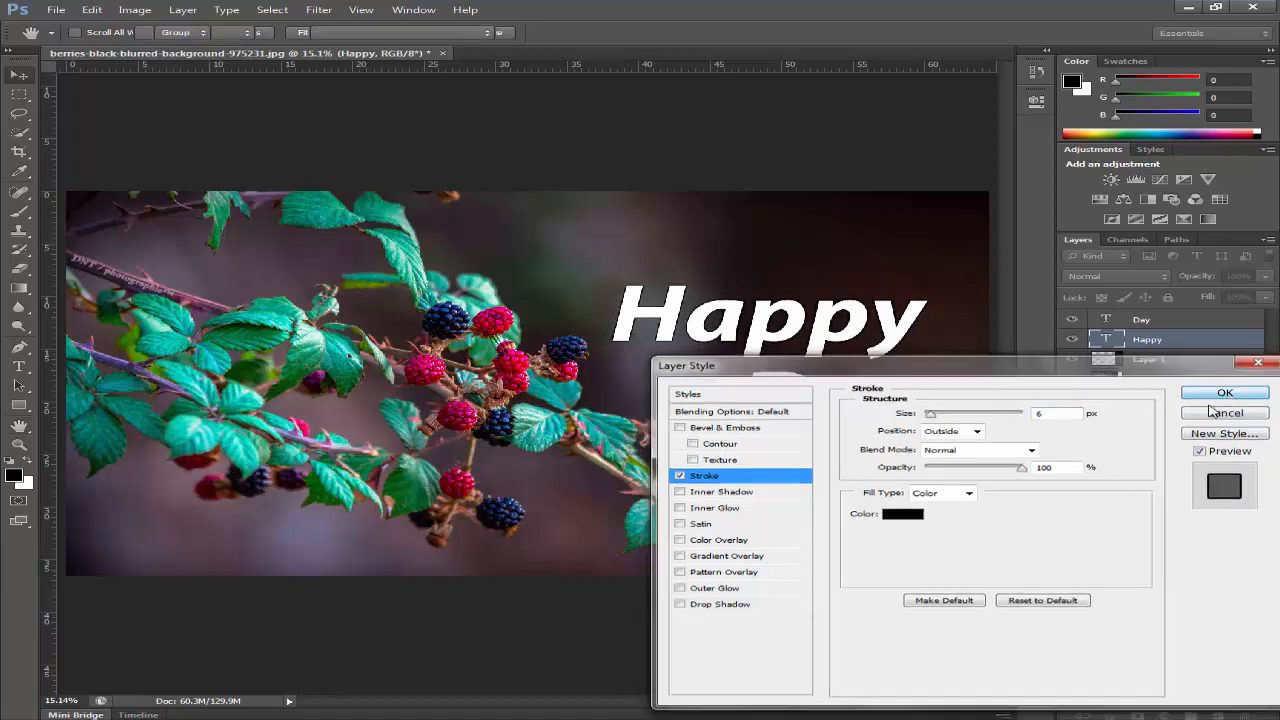
Add a black outside Stroke effect to the "Day" text layer
{"action": "double_click", "coordinate": [1190, 319]}
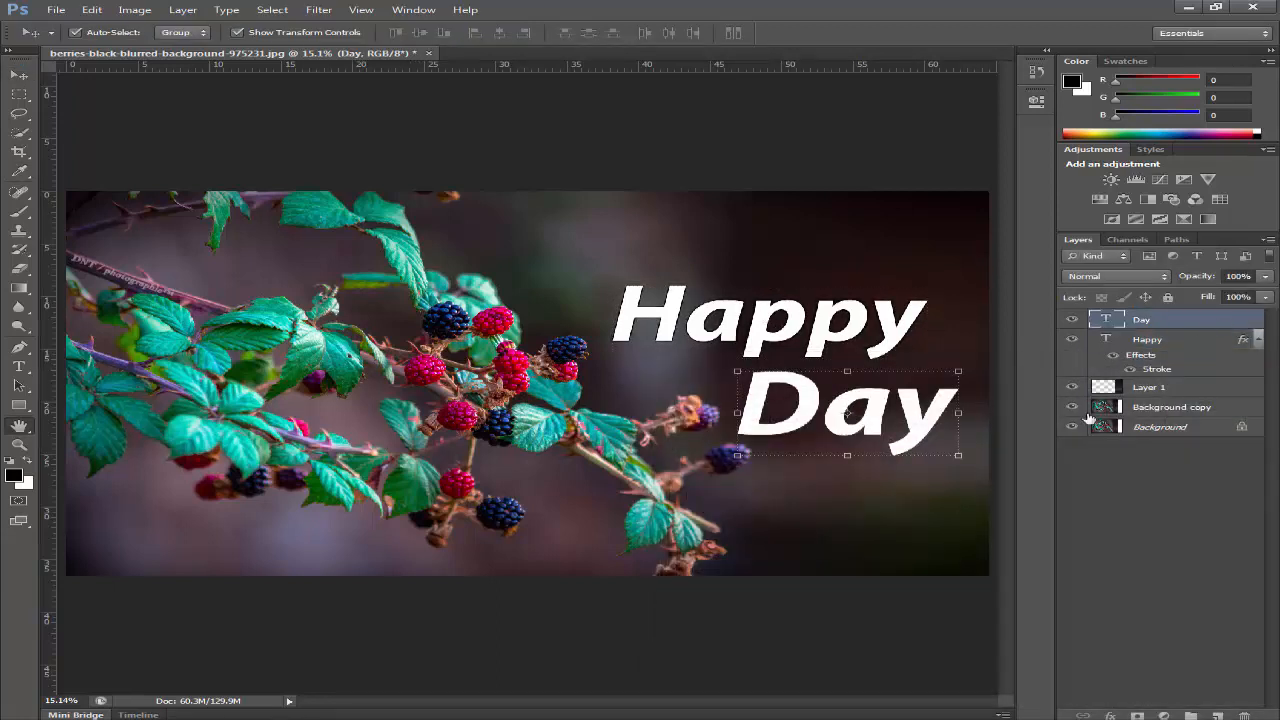
{"action": "left_click", "coordinate": [678, 476]}
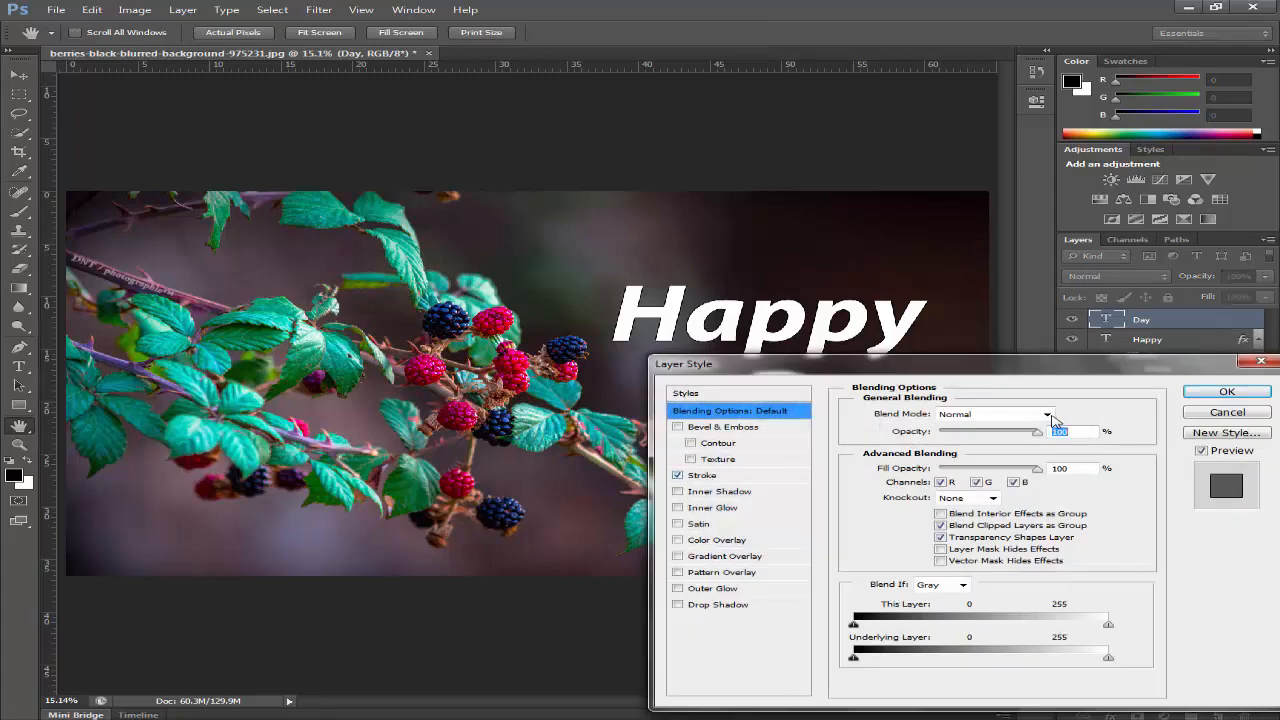
{"action": "left_click", "coordinate": [701, 475]}
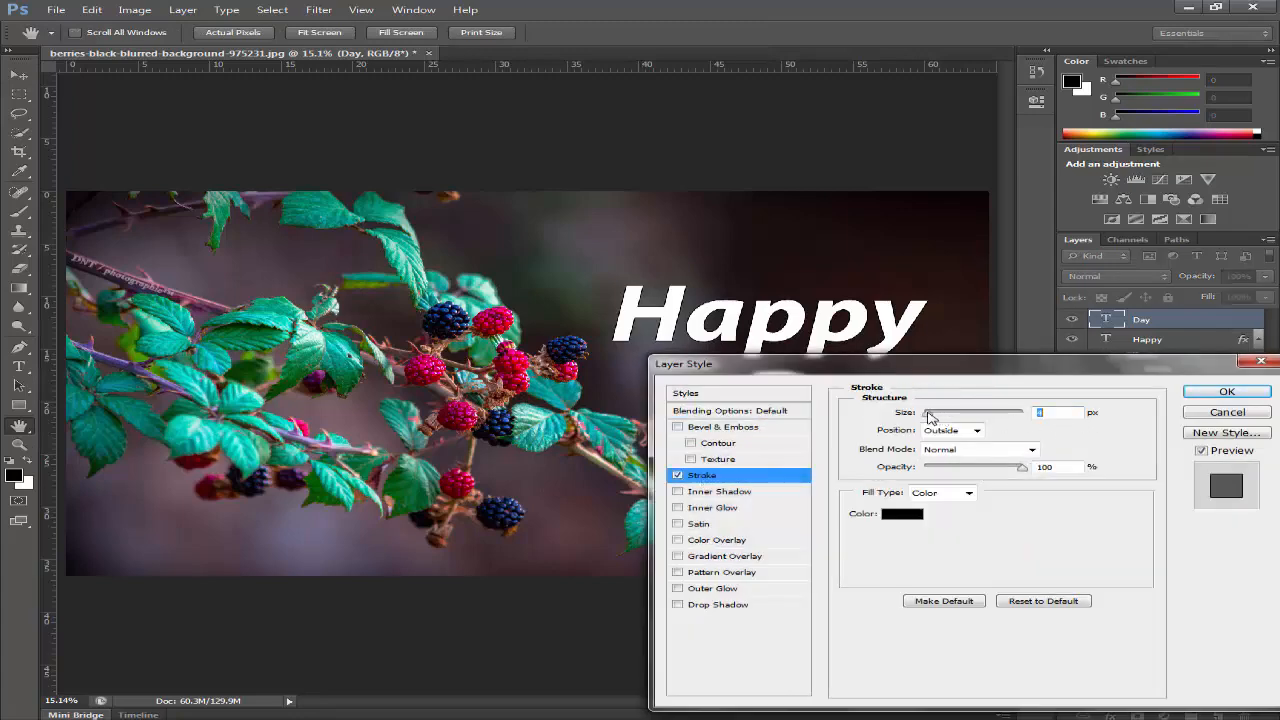
{"action": "left_click", "coordinate": [1225, 393]}
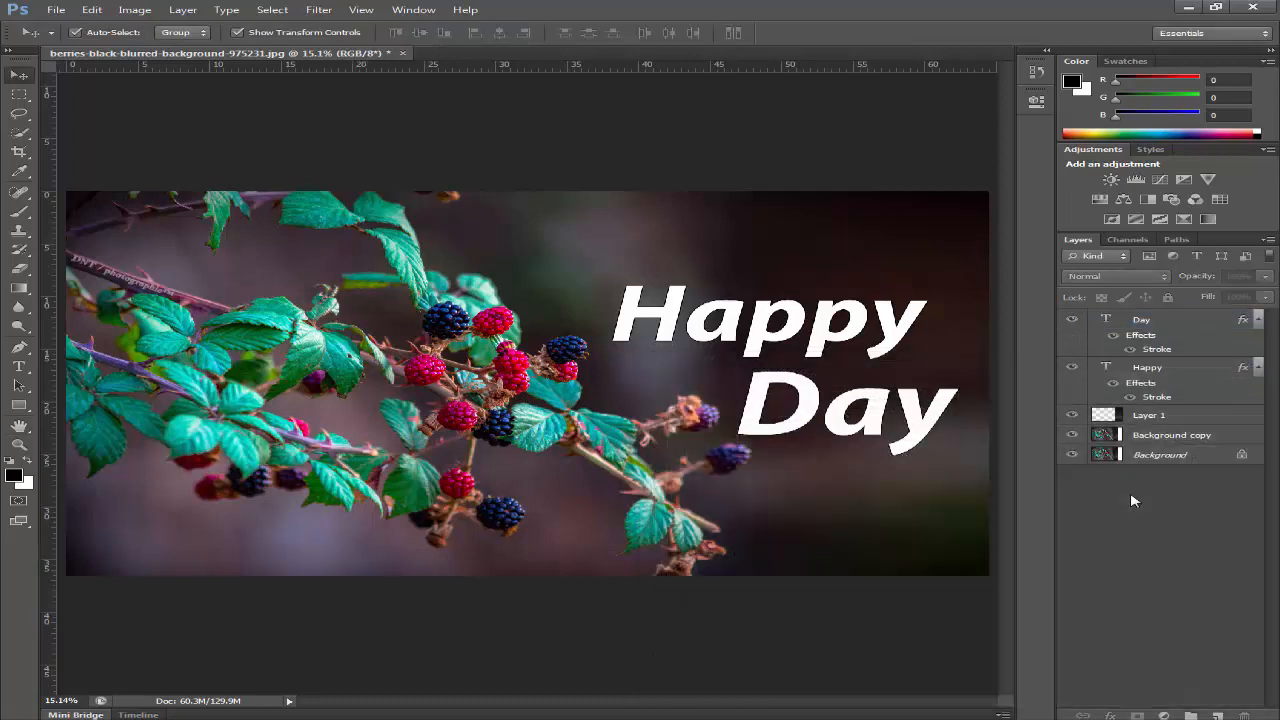